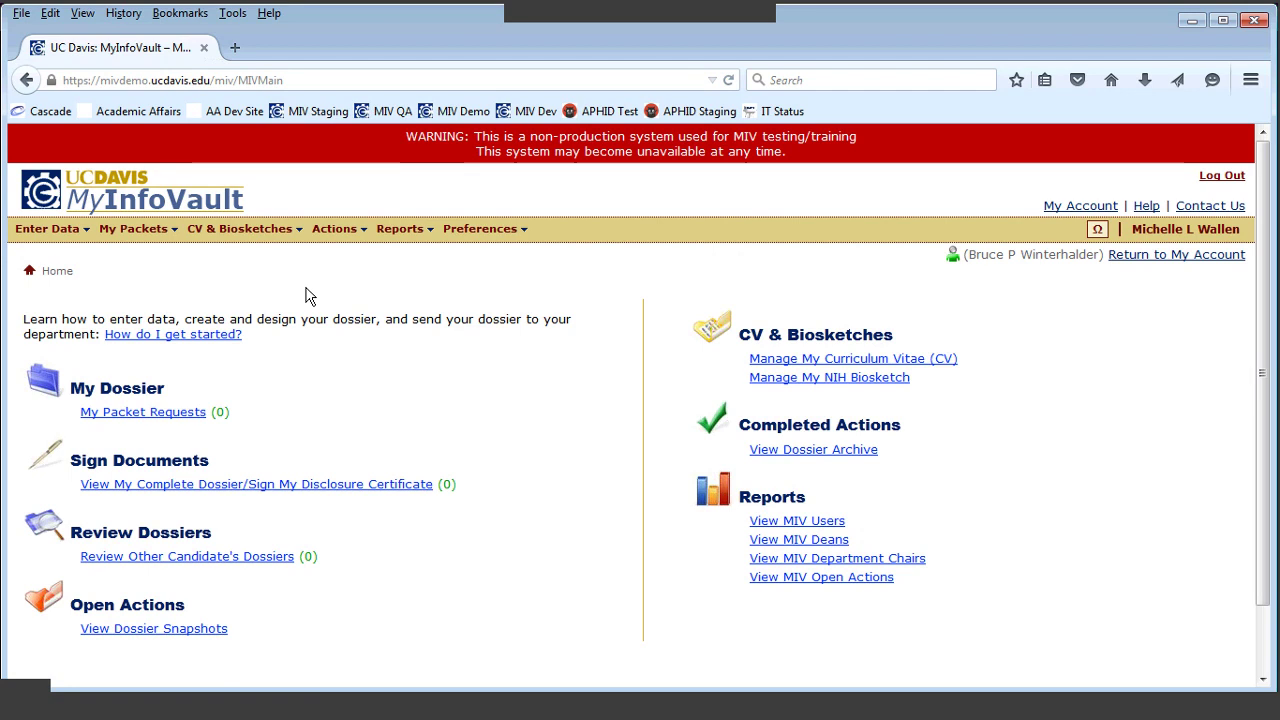
# Step: Open the list for managing the candidate's packets and view the actions available for existing packets
pyautogui.moveTo(135, 229)
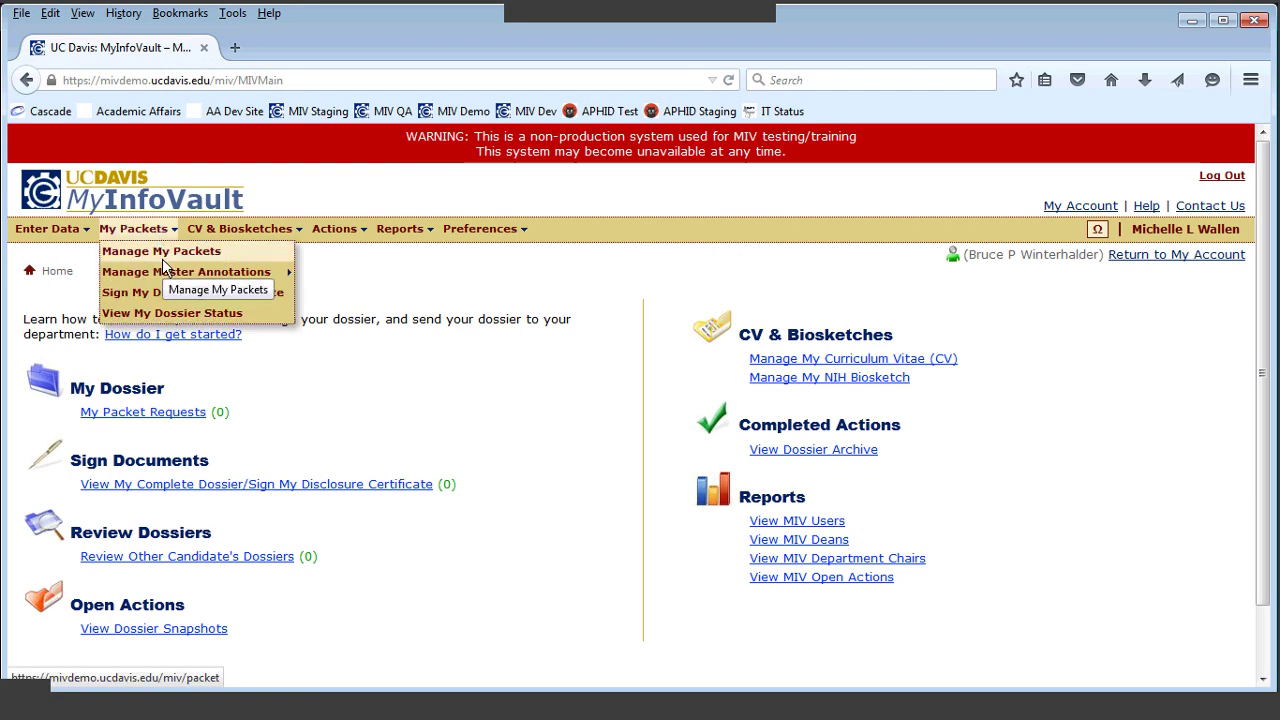
pyautogui.moveTo(158, 272)
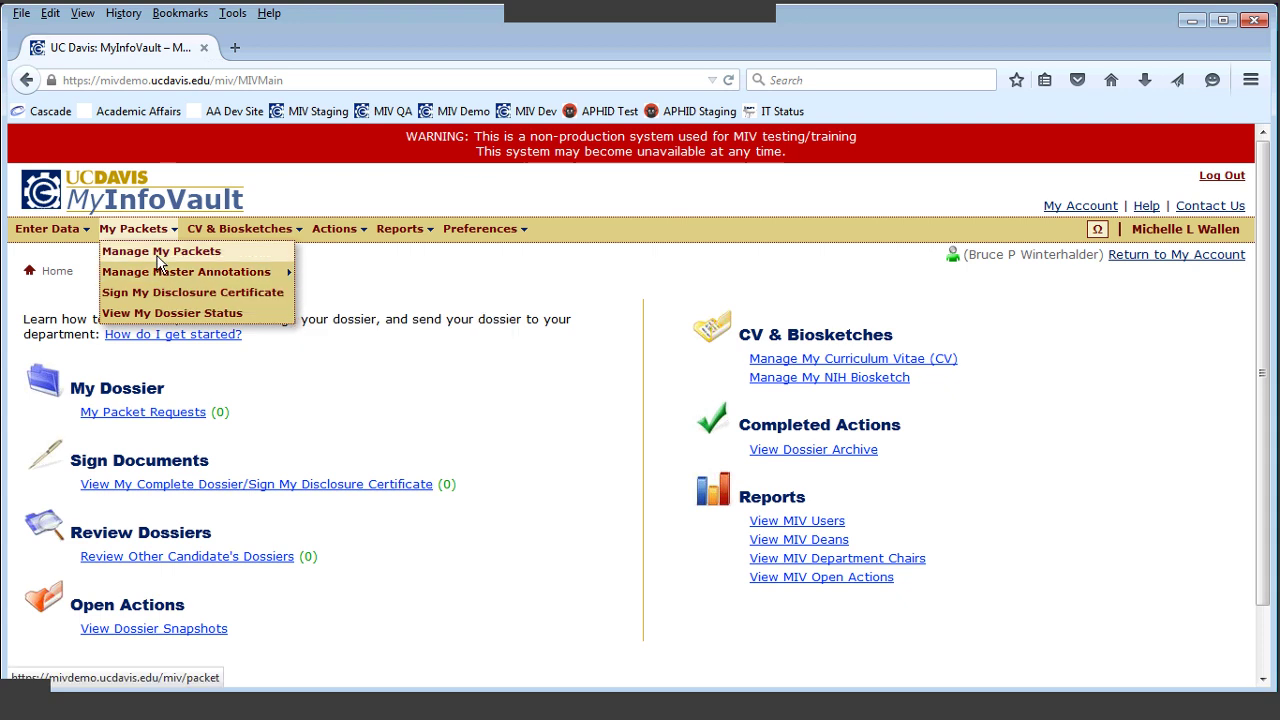
pyautogui.click(160, 252)
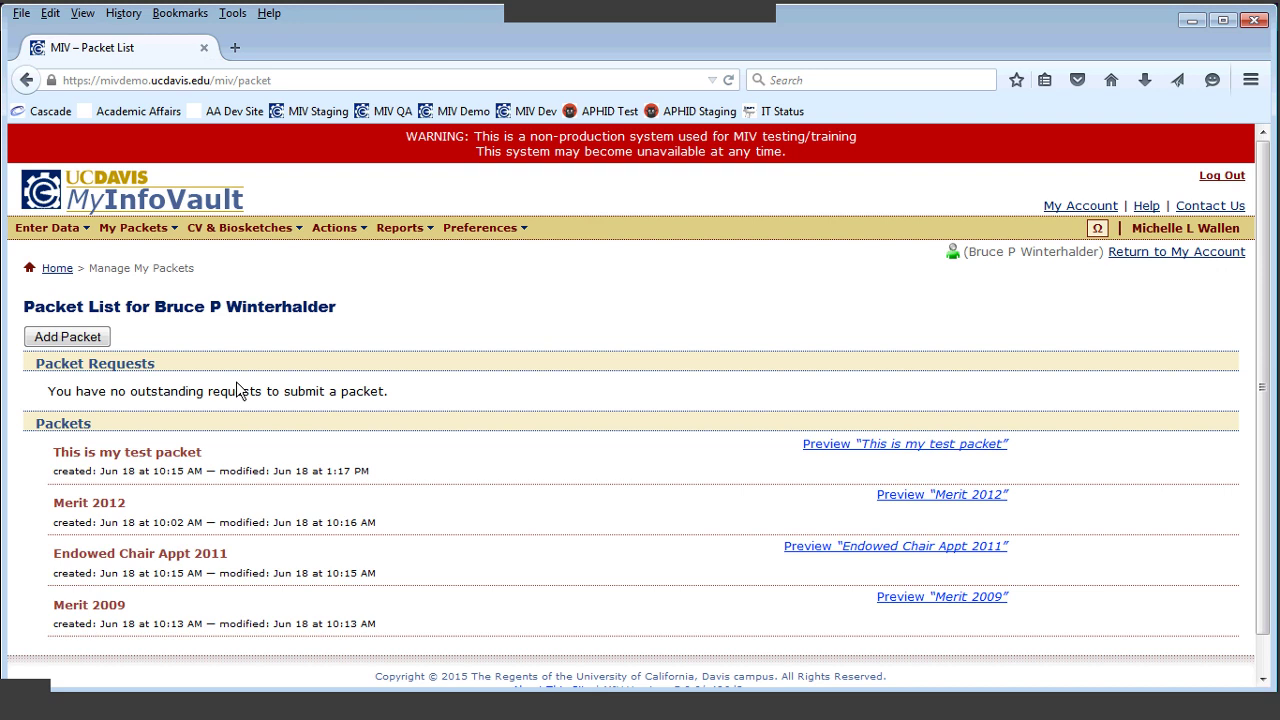
pyautogui.moveTo(263, 472)
pyautogui.moveTo(380, 476)
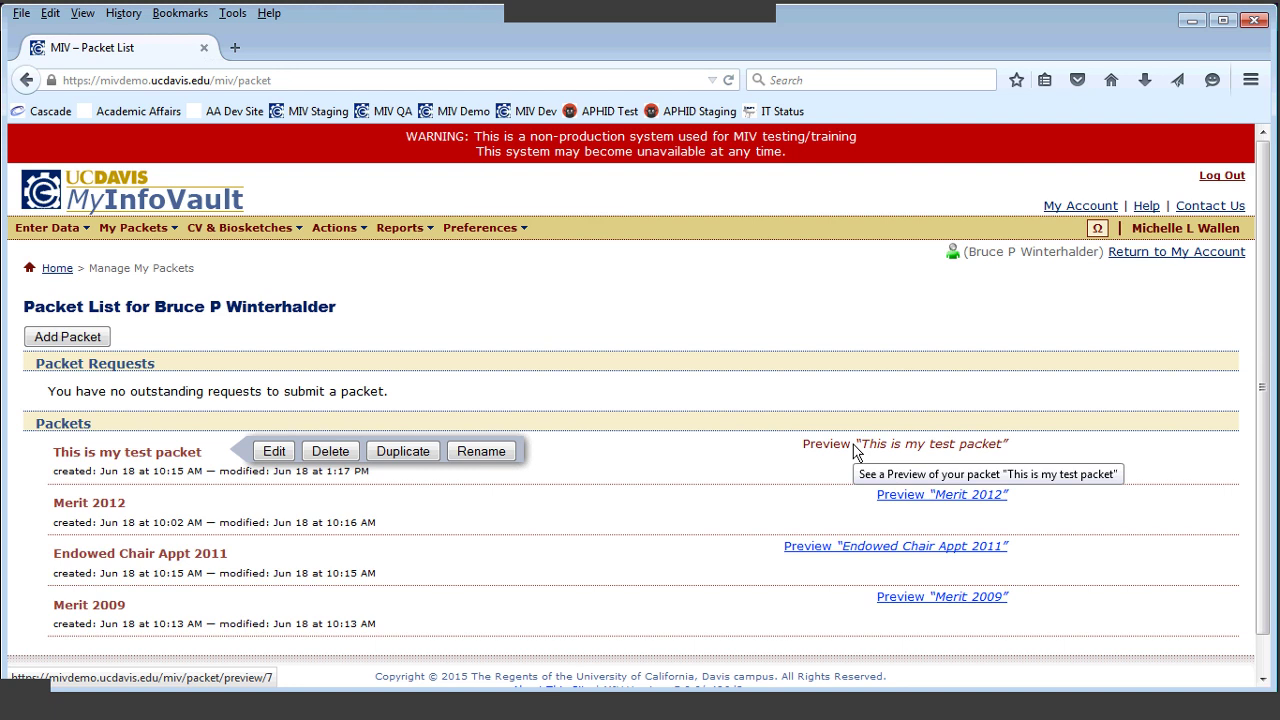
# Step: Add a new packet named "Endowed Chair Reappt 2016"
pyautogui.click(76, 338)
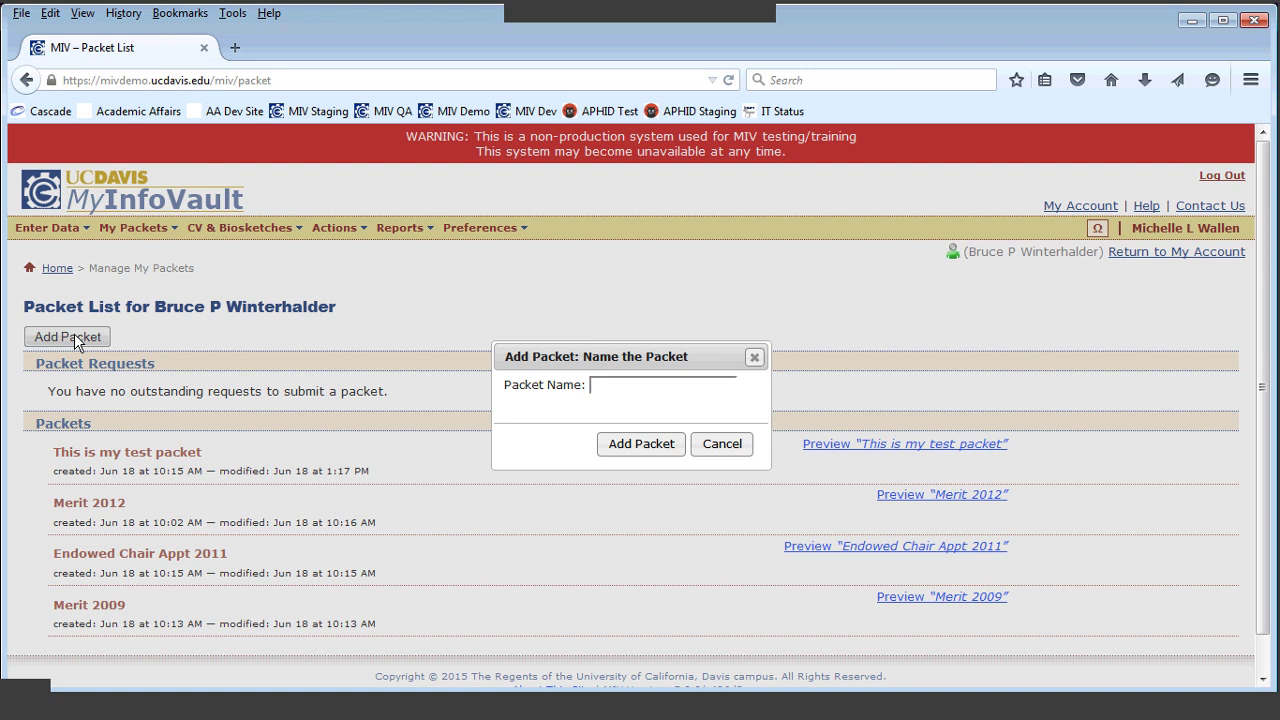
pyautogui.write('Endowed ')
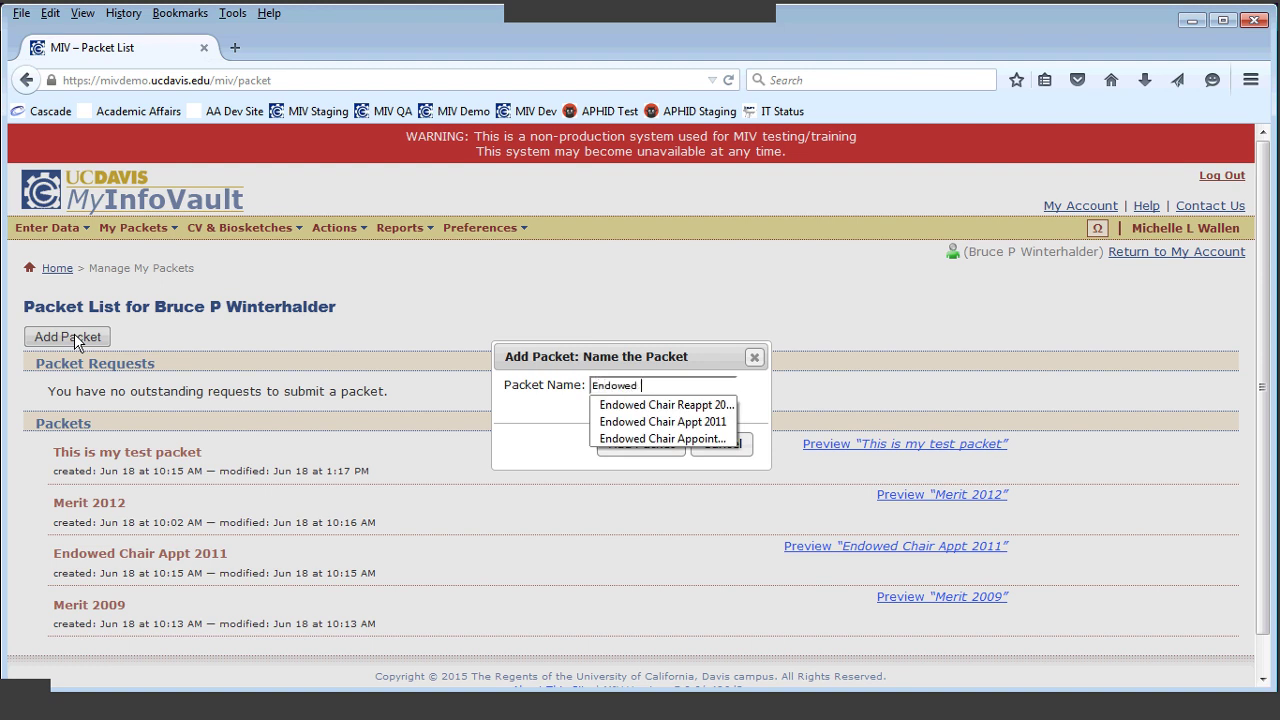
pyautogui.write('Chair Reappt')
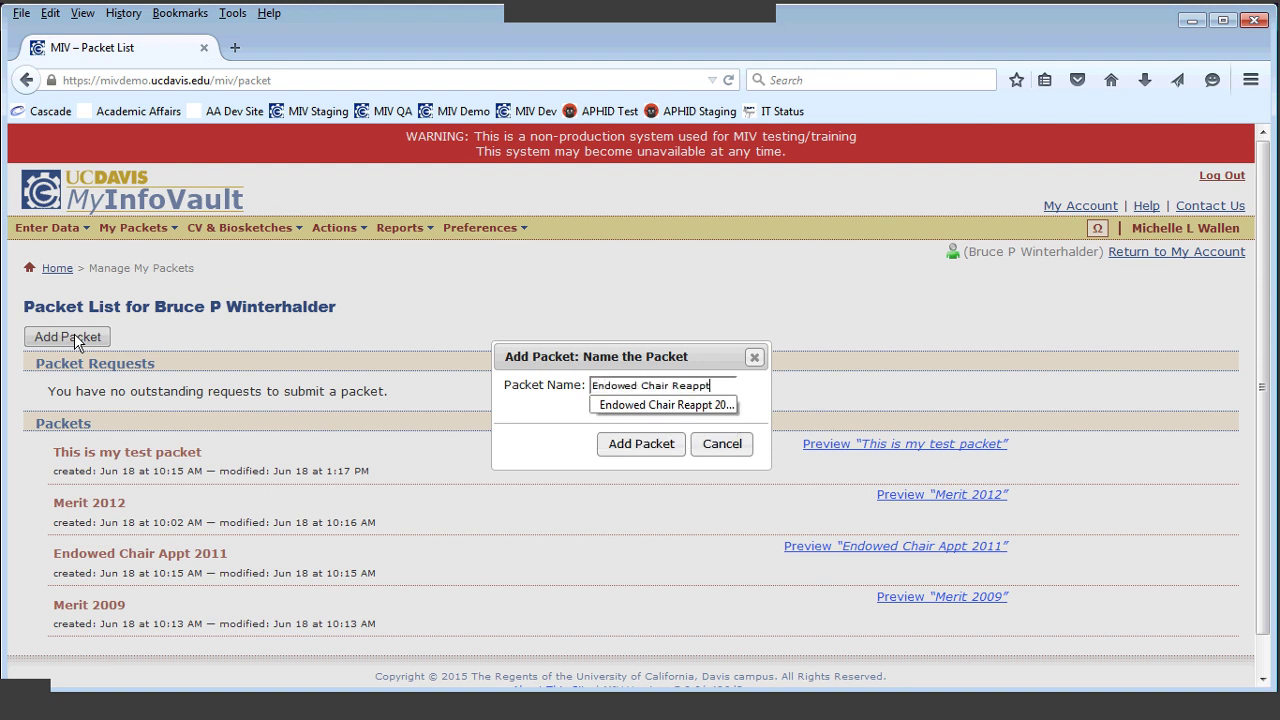
pyautogui.write(' 2016')
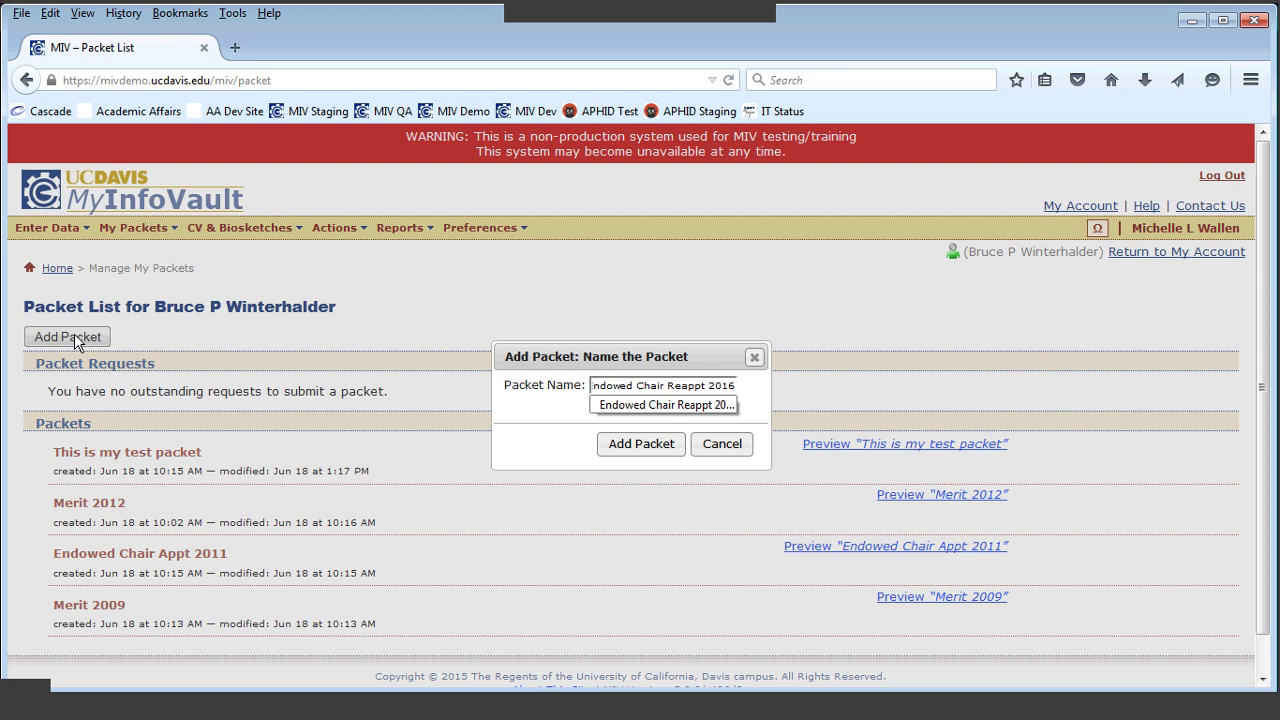
pyautogui.click(610, 442)
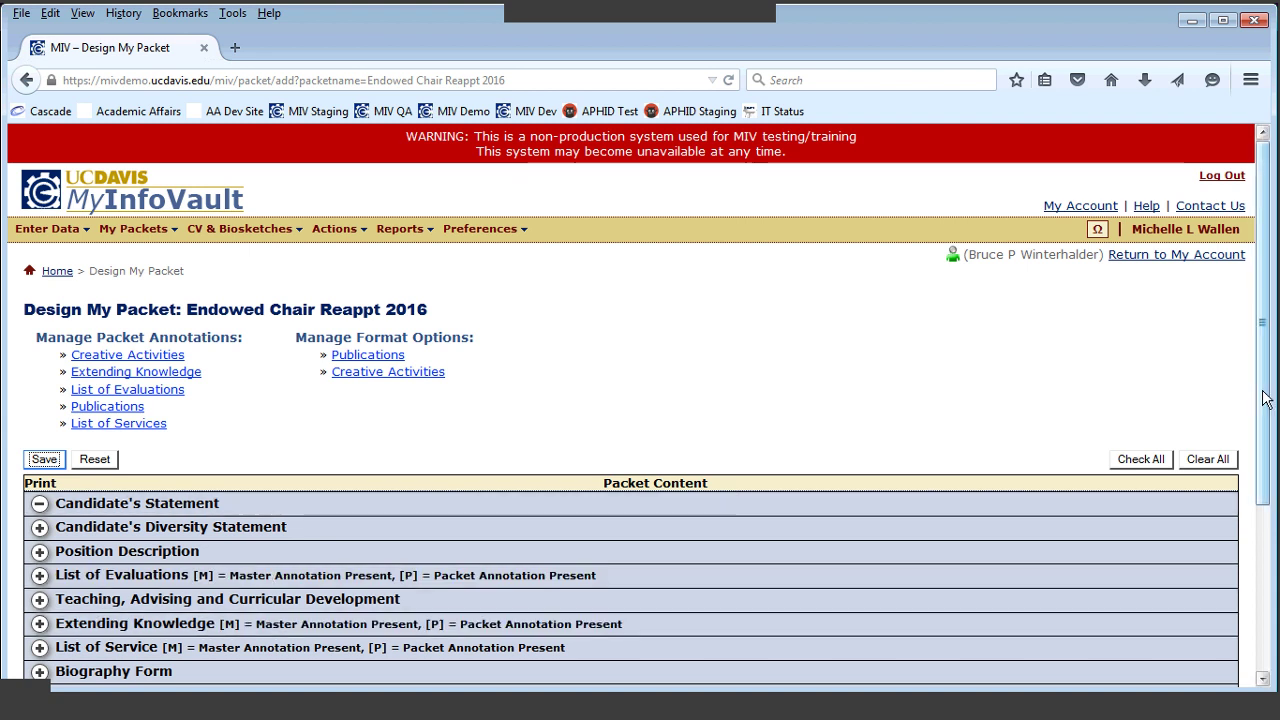
# Step: Expand the packet's Publications section, toggle the print selection of the 1974 journal entry, and save the packet
pyautogui.moveTo(1263, 330); pyautogui.dragTo(1245, 472)
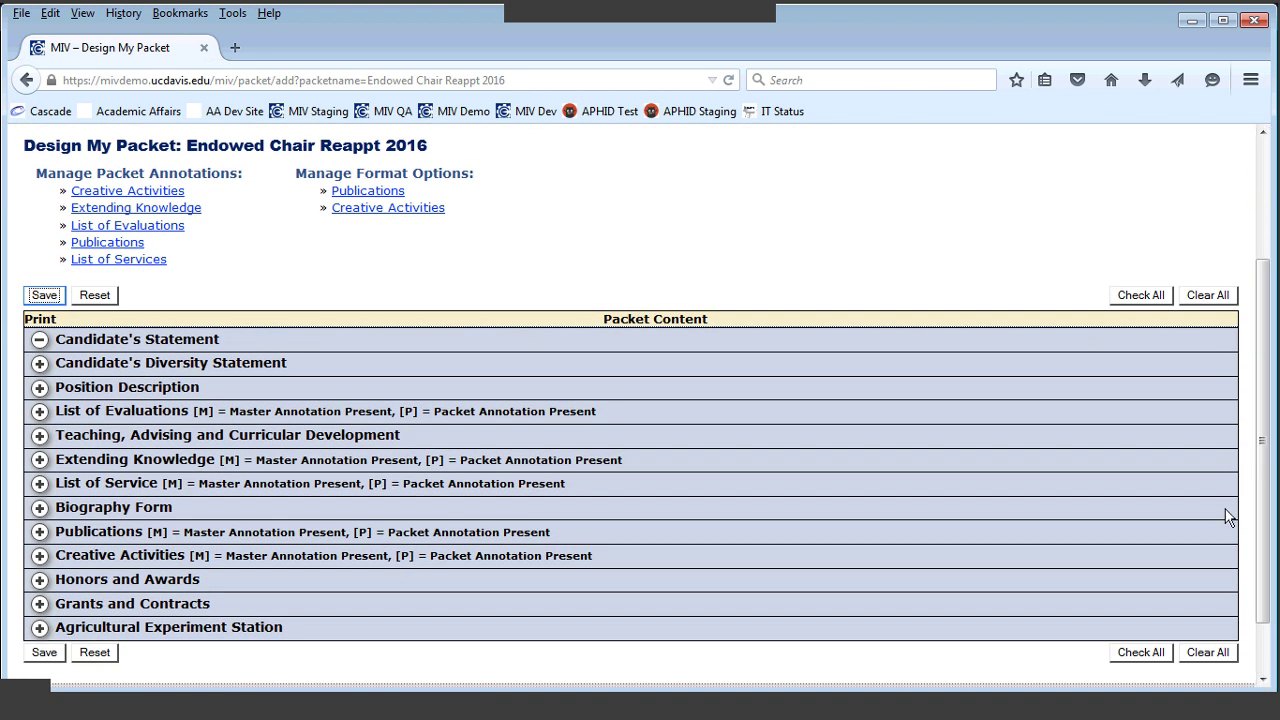
pyautogui.click(40, 531)
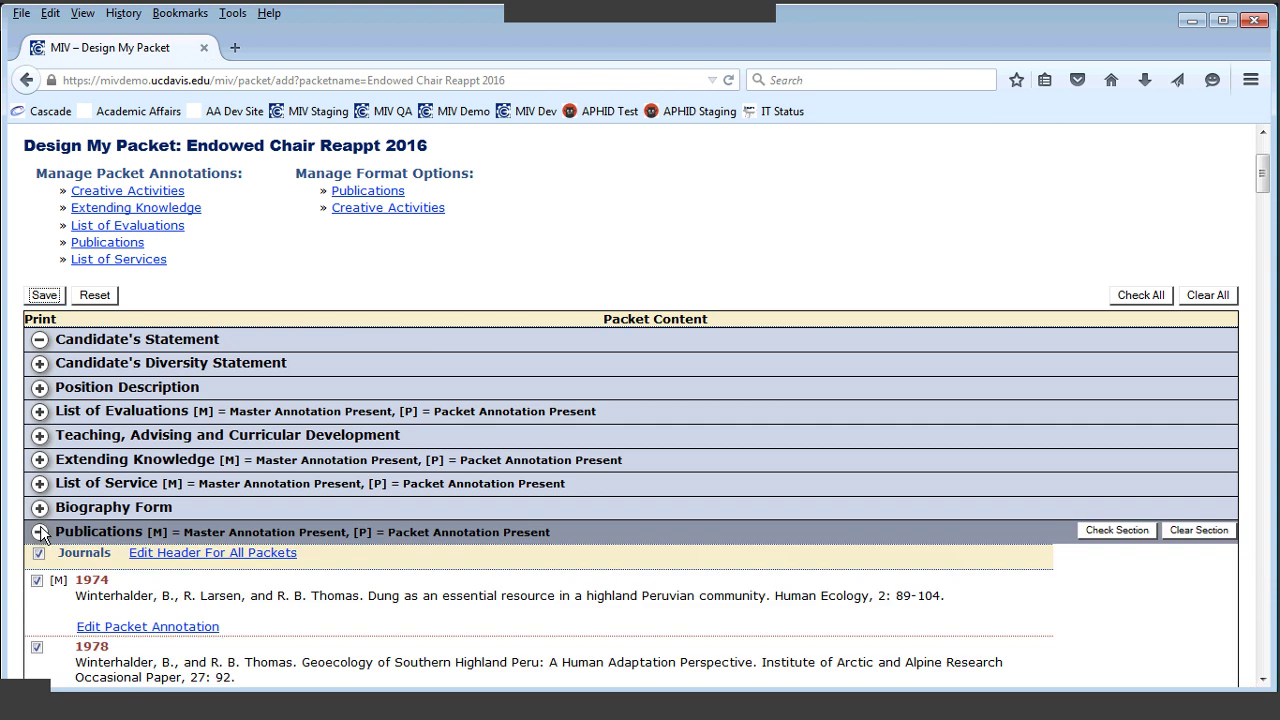
pyautogui.click(37, 587)
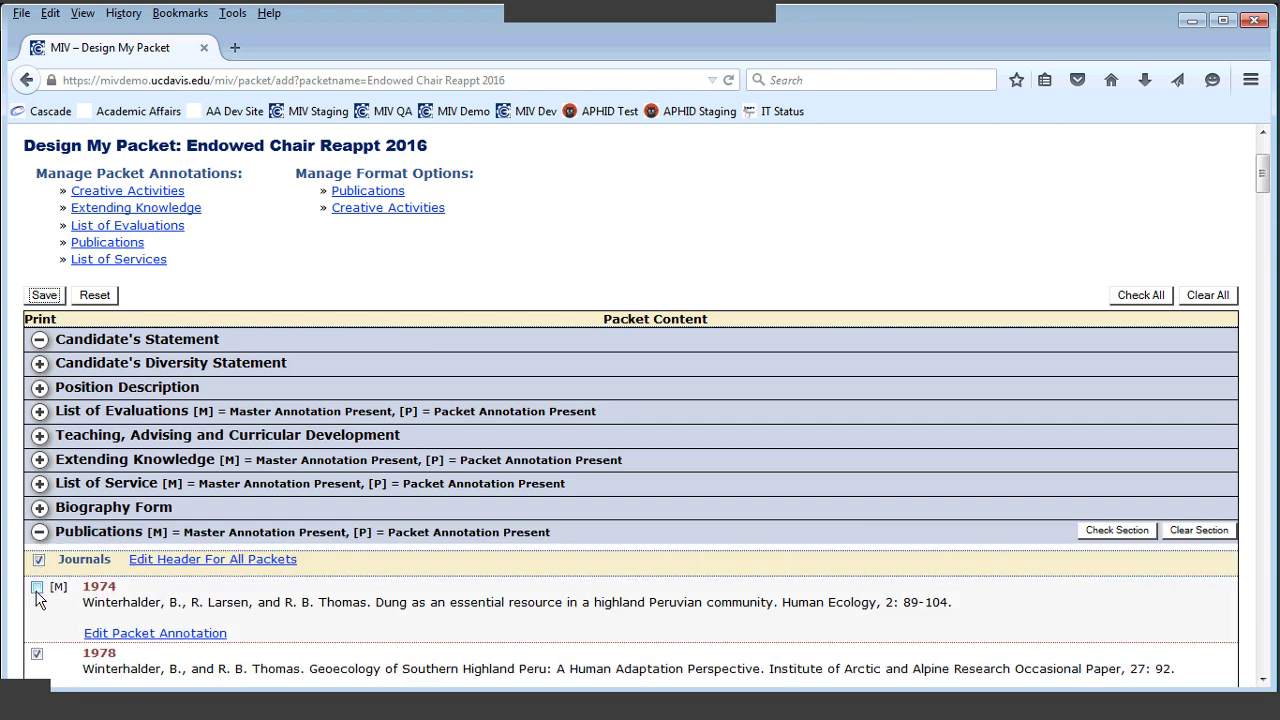
pyautogui.click(37, 590)
pyautogui.scroll(-20, 1230, 280)
pyautogui.scroll(-20, 1231, 284)
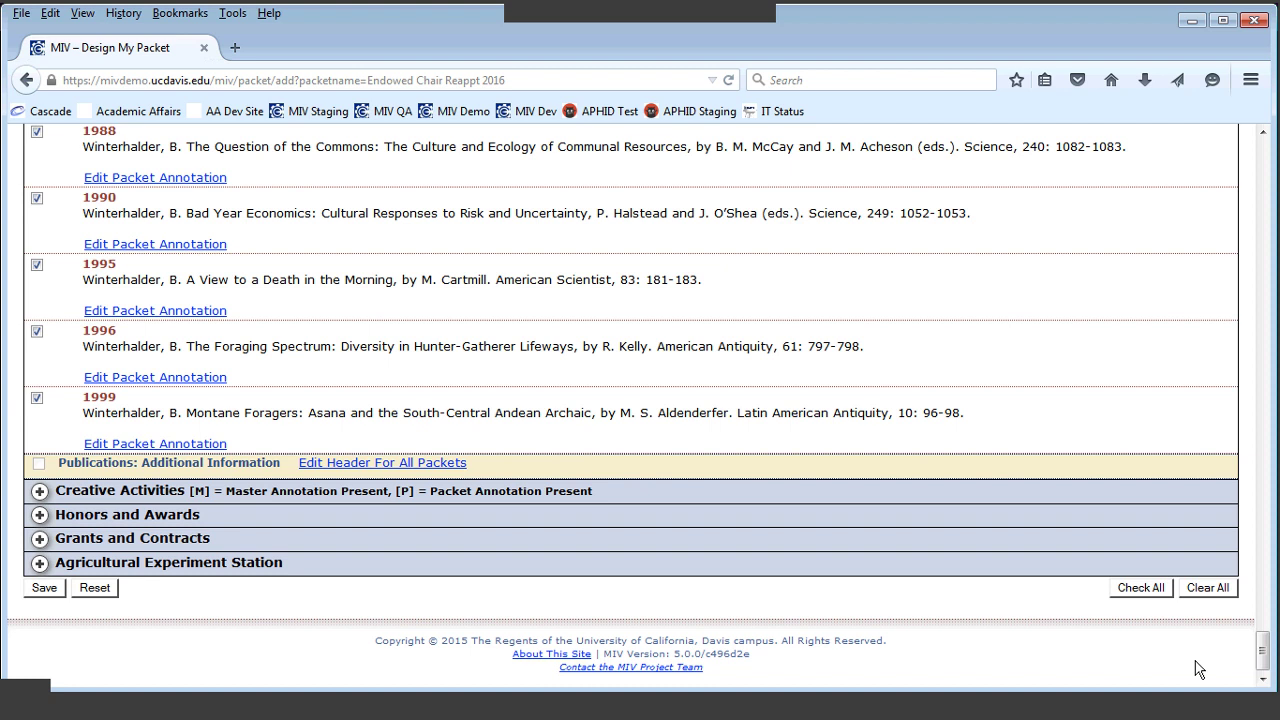
pyautogui.click(44, 588)
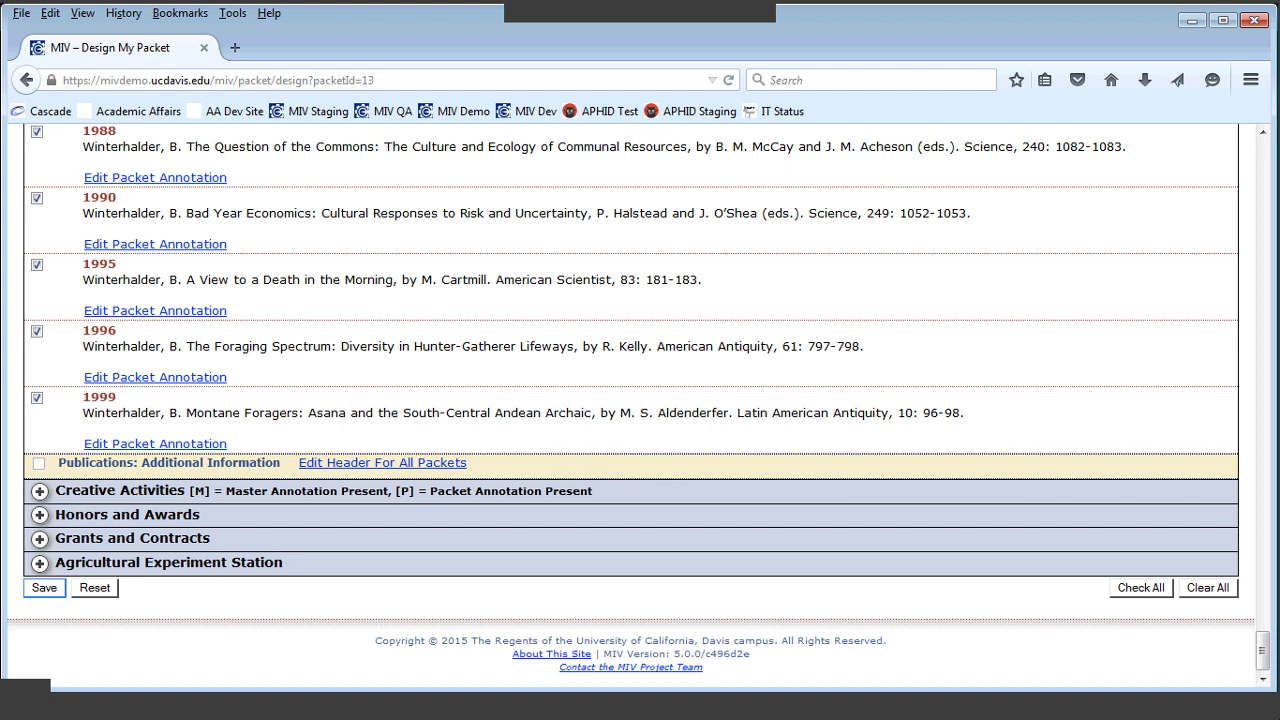
# Step: Return from the saved packet's design page to the list of packets
pyautogui.scroll(15, 1266, 670)
pyautogui.scroll(15, 1266, 670)
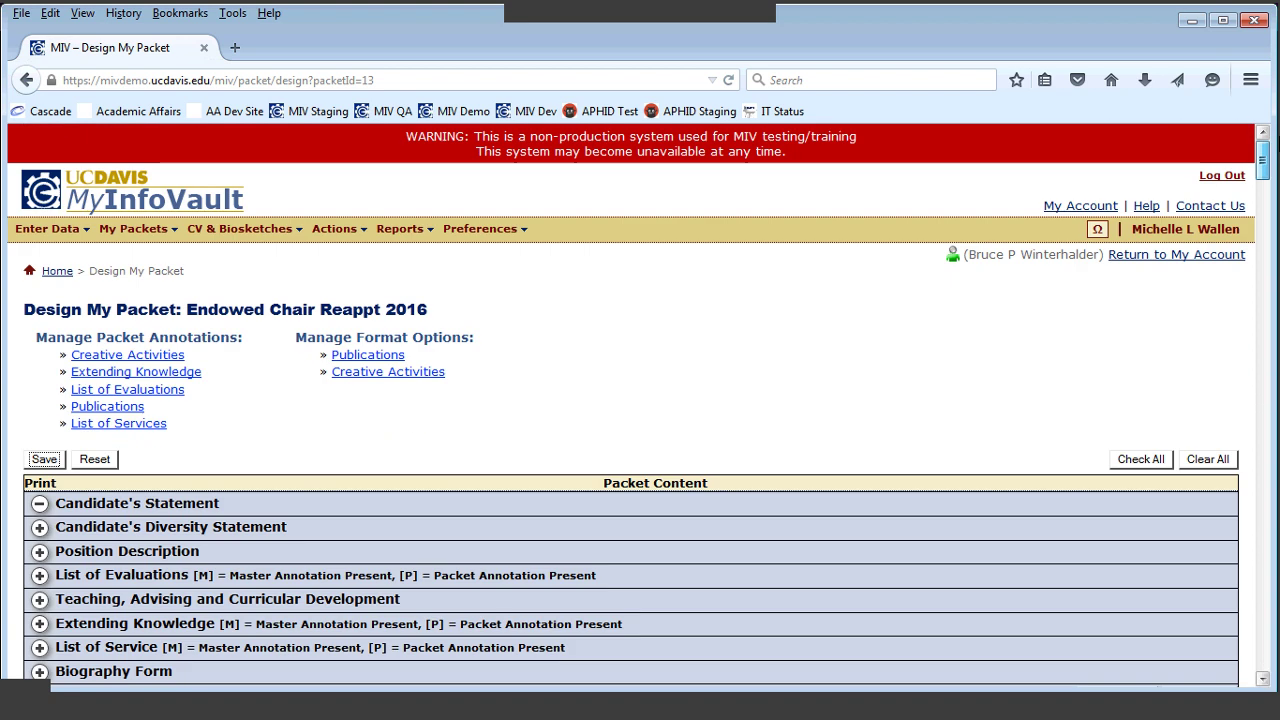
pyautogui.moveTo(143, 222)
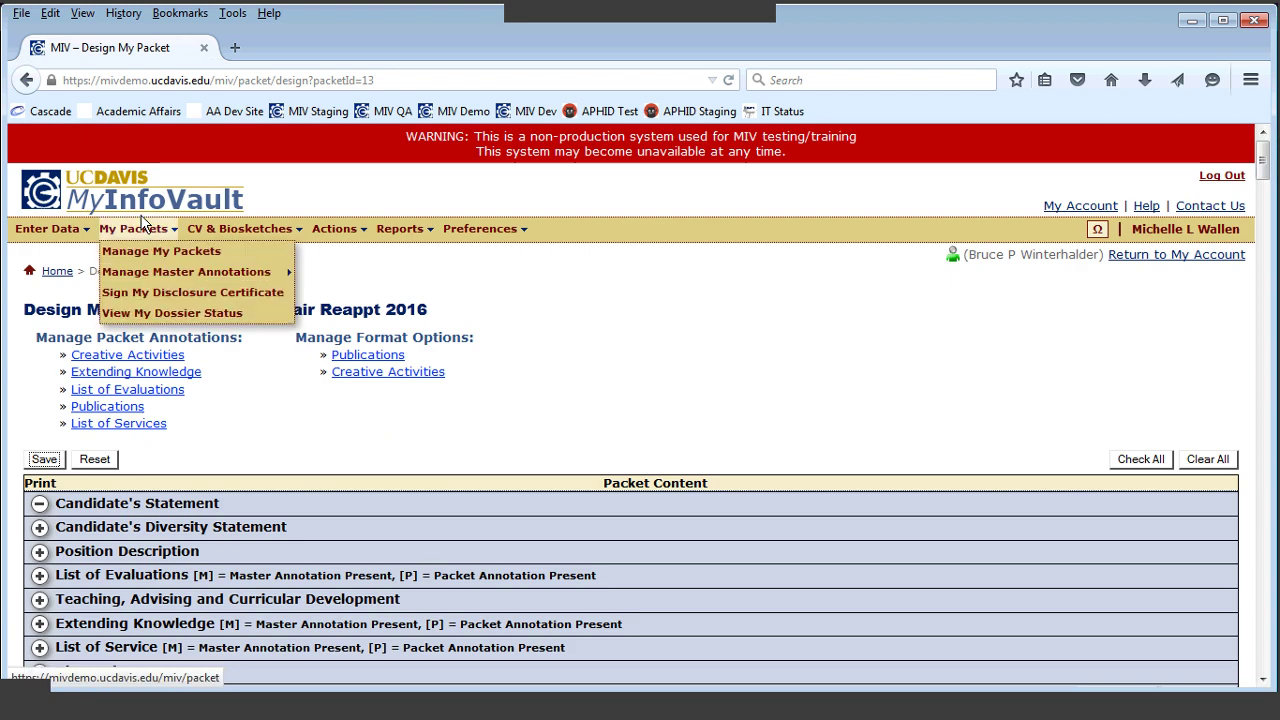
pyautogui.click(125, 252)
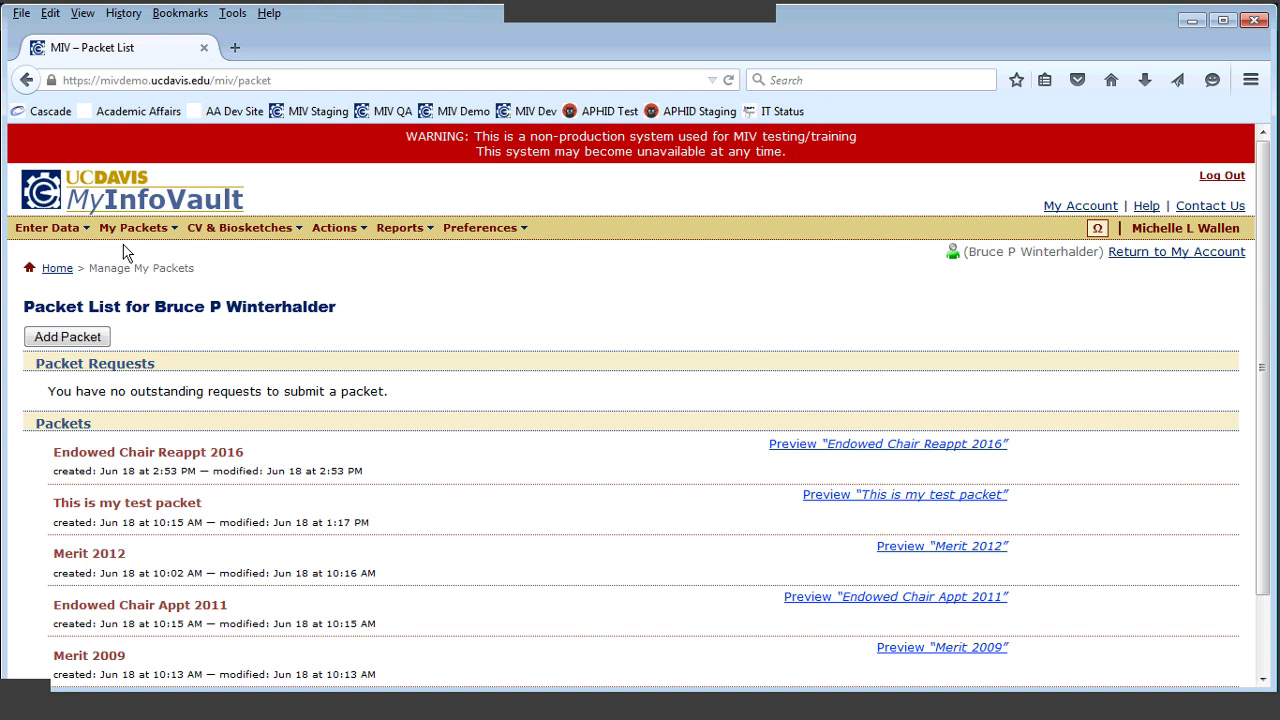
# Step: Open "This is my test packet" for editing and look into its Publications section, collapsing it again
pyautogui.moveTo(228, 456)
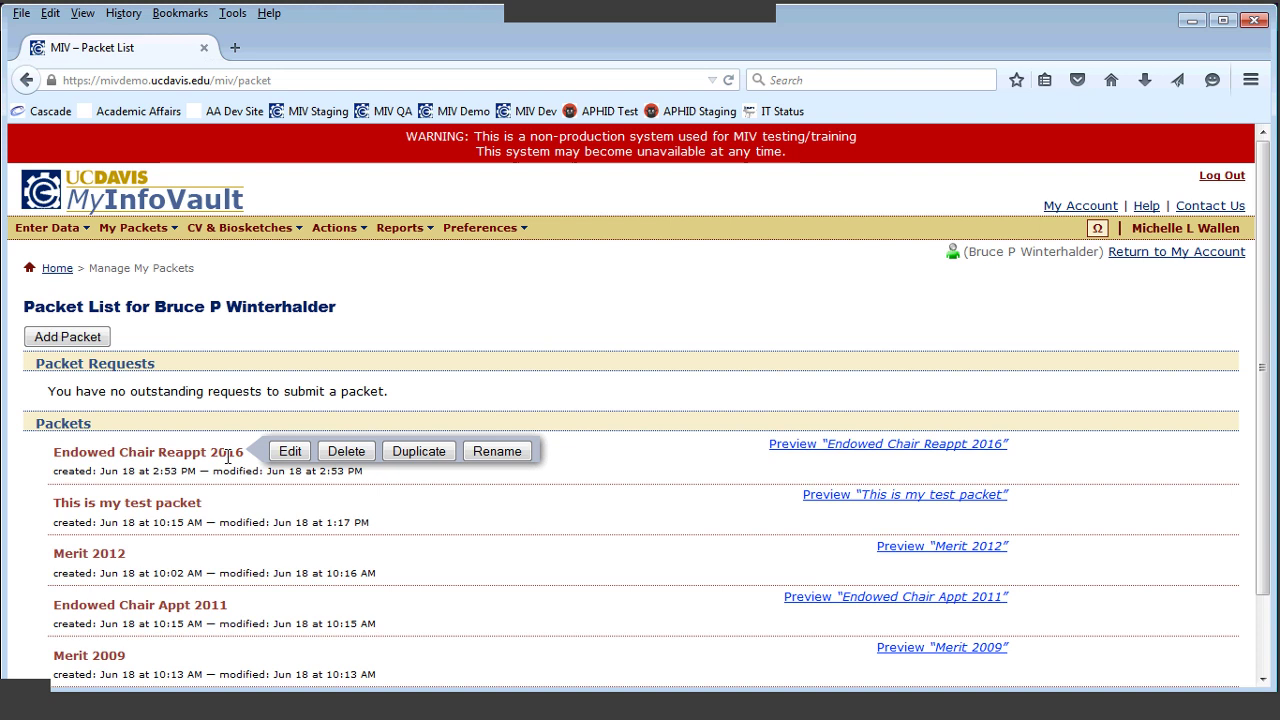
pyautogui.click(291, 503)
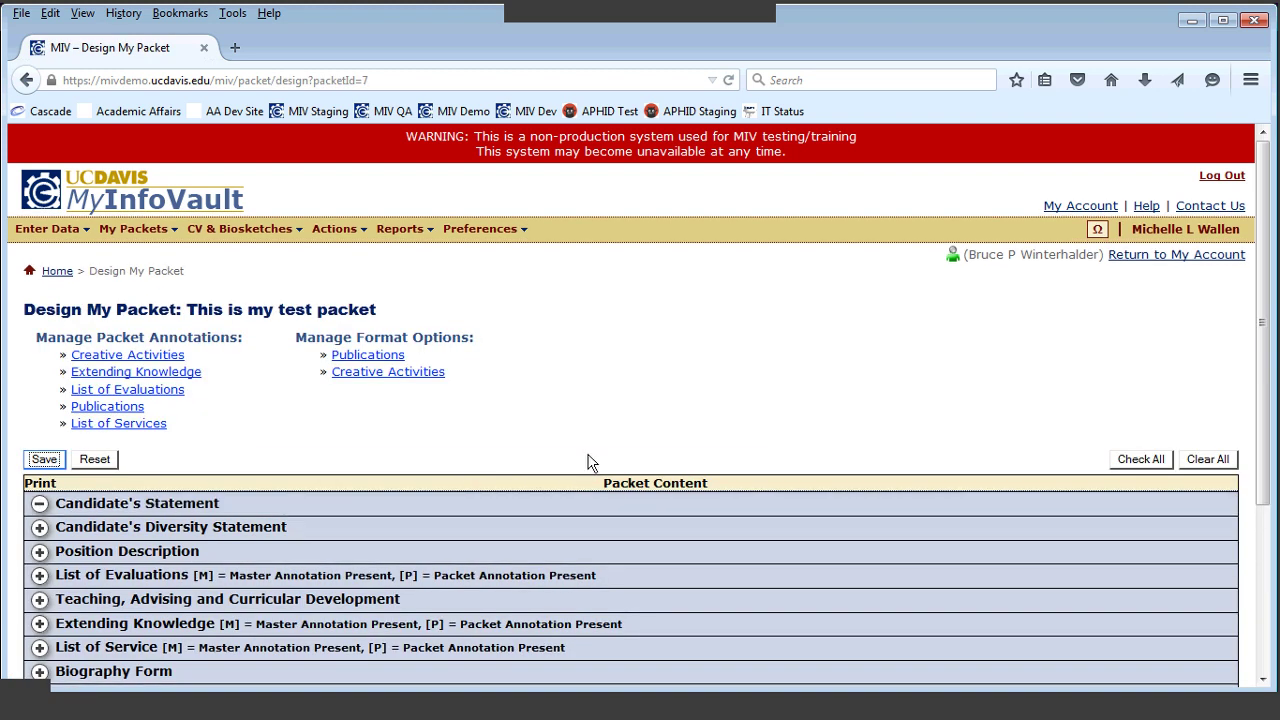
pyautogui.scroll(-3, 1231, 370)
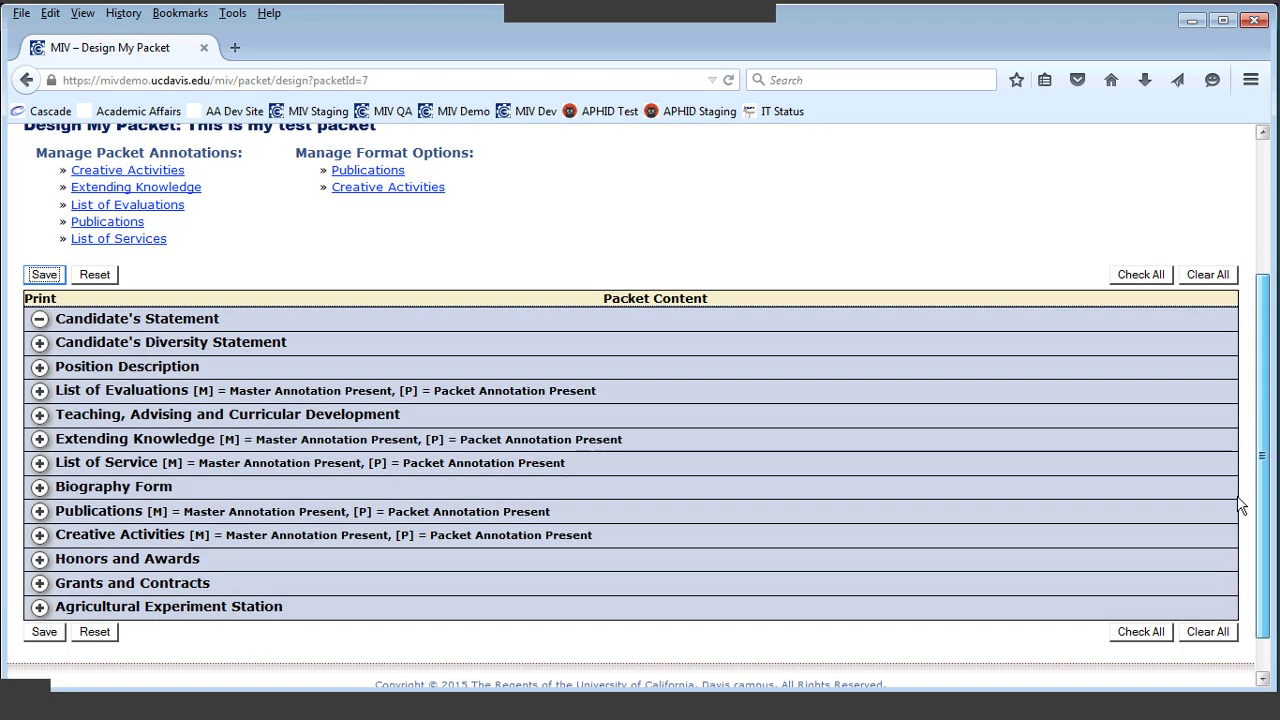
pyautogui.scroll(1, 1240, 505)
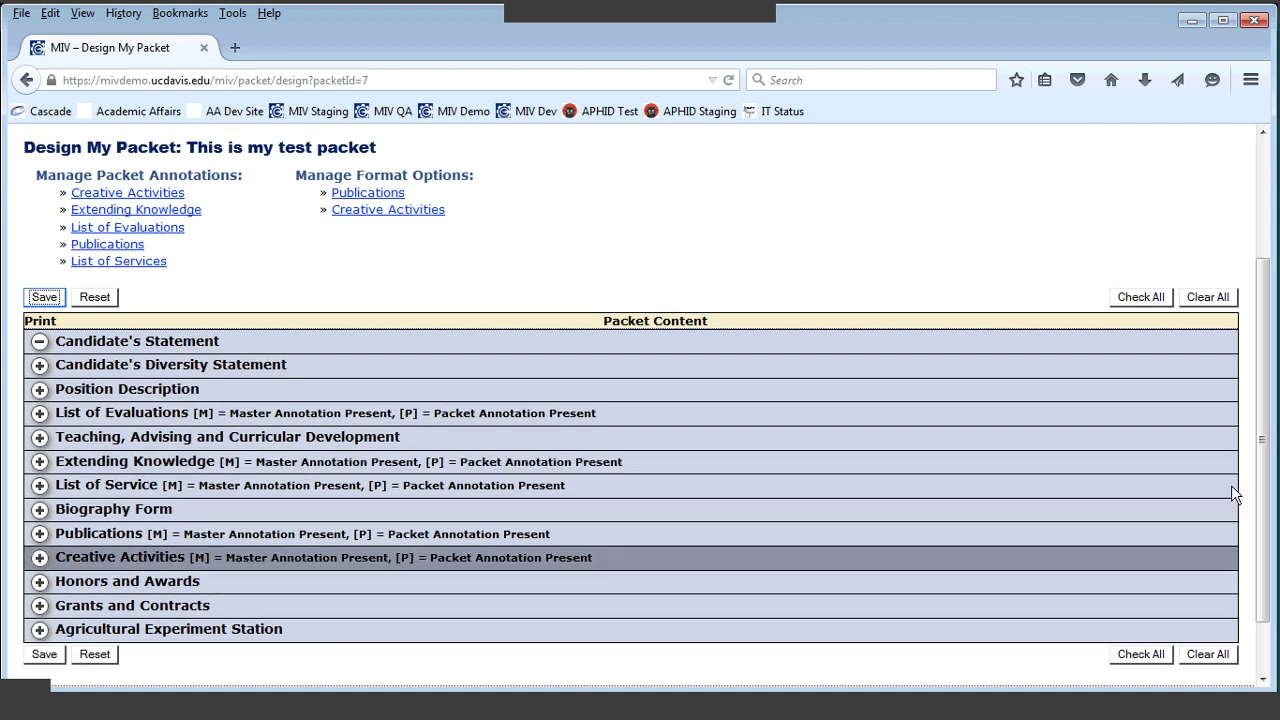
pyautogui.click(40, 533)
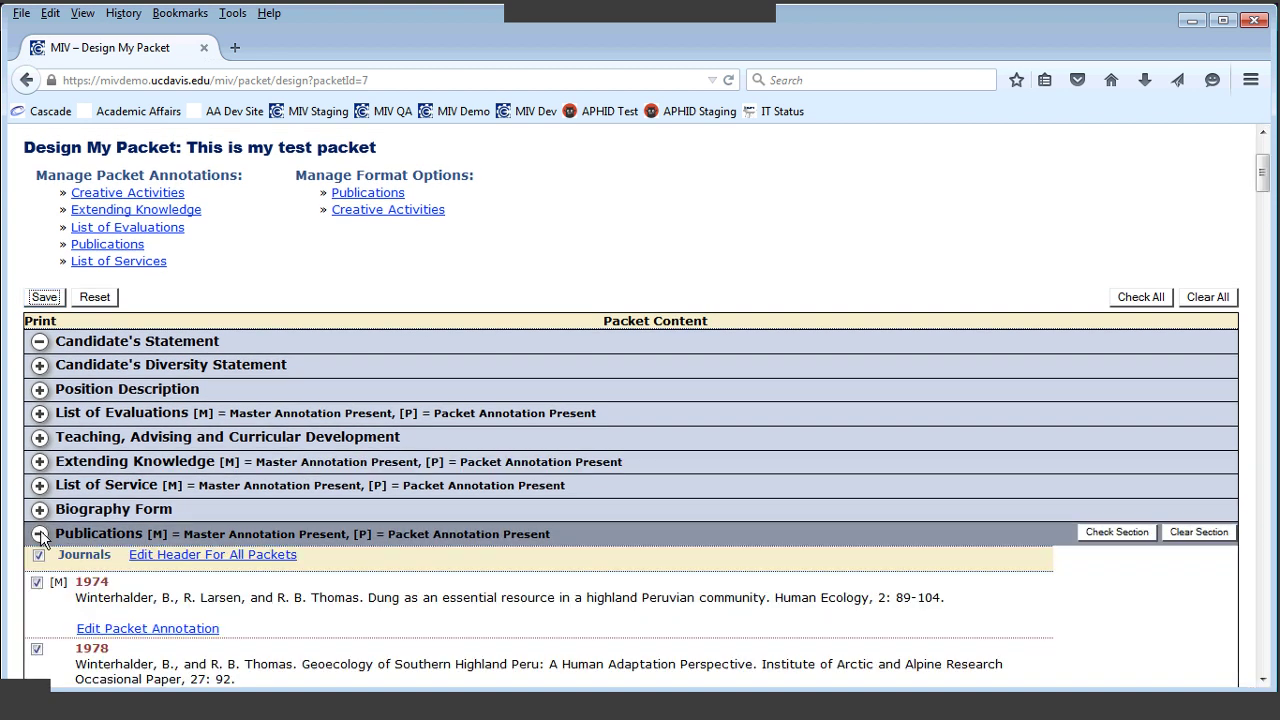
pyautogui.click(40, 533)
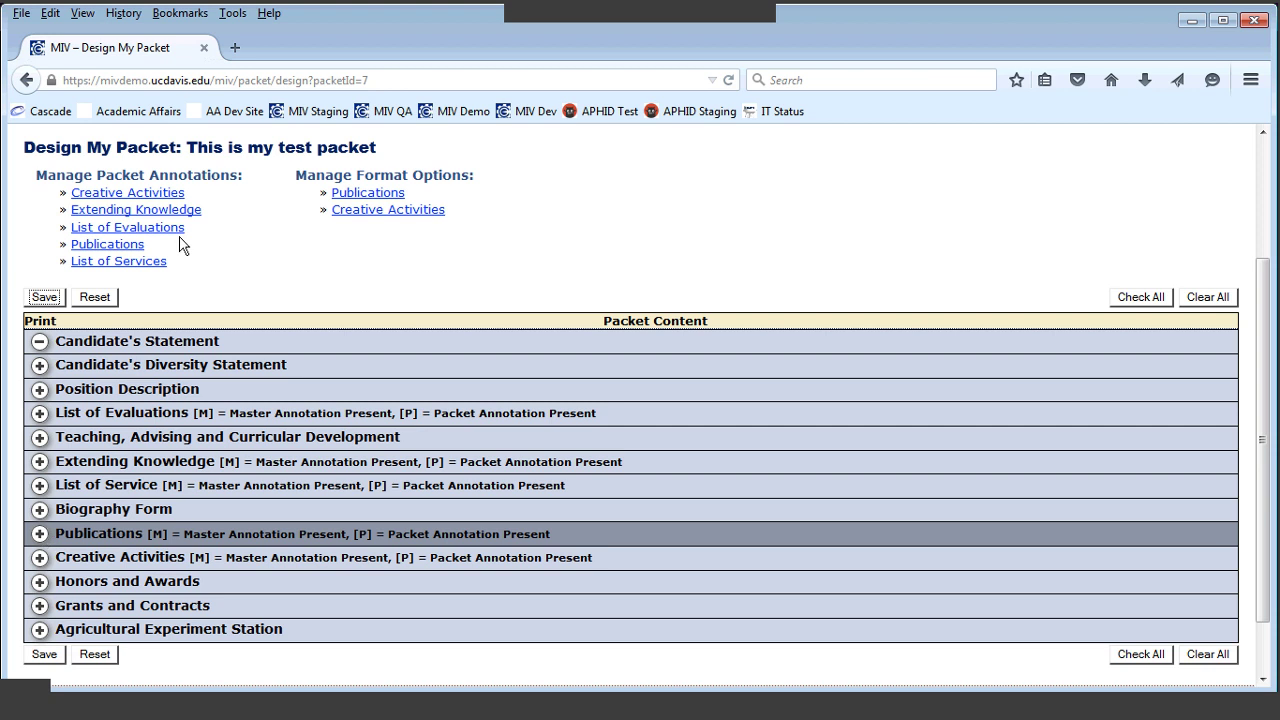
# Step: Go back to the packet list, open the Merit 2012 packet for editing, and review the status markers on its journal entries
pyautogui.click(26, 80)
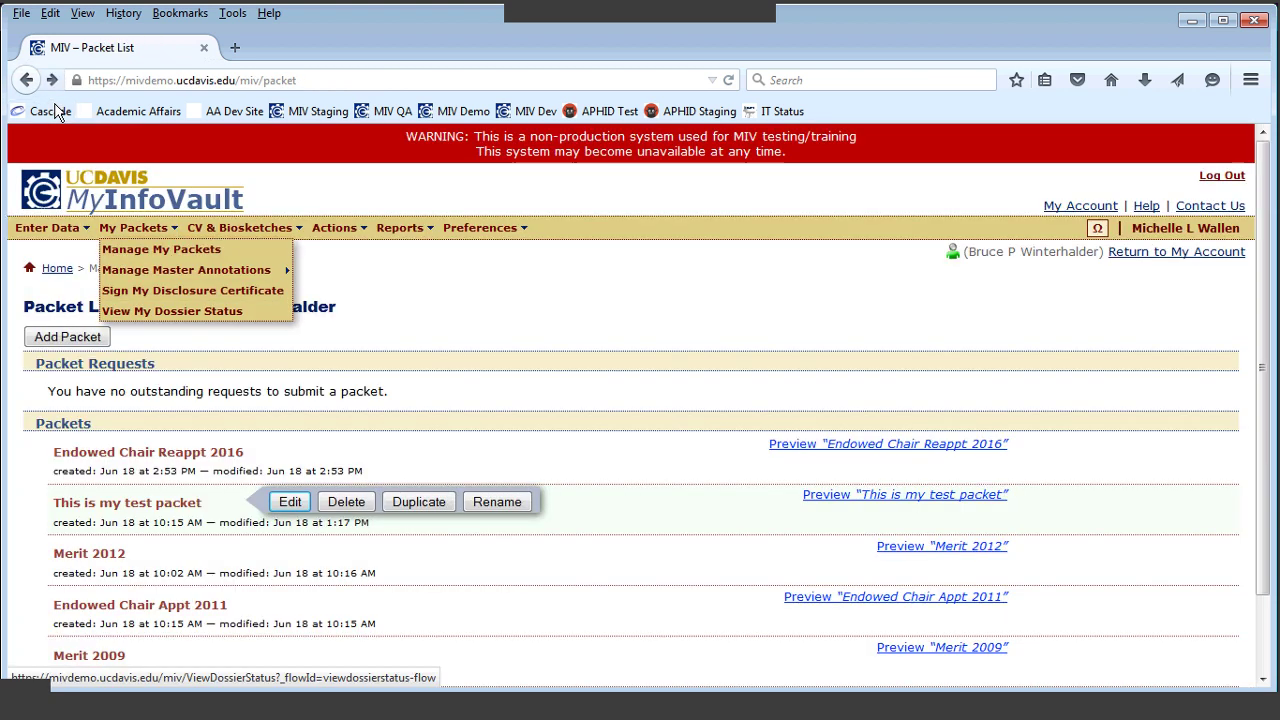
pyautogui.click(300, 558)
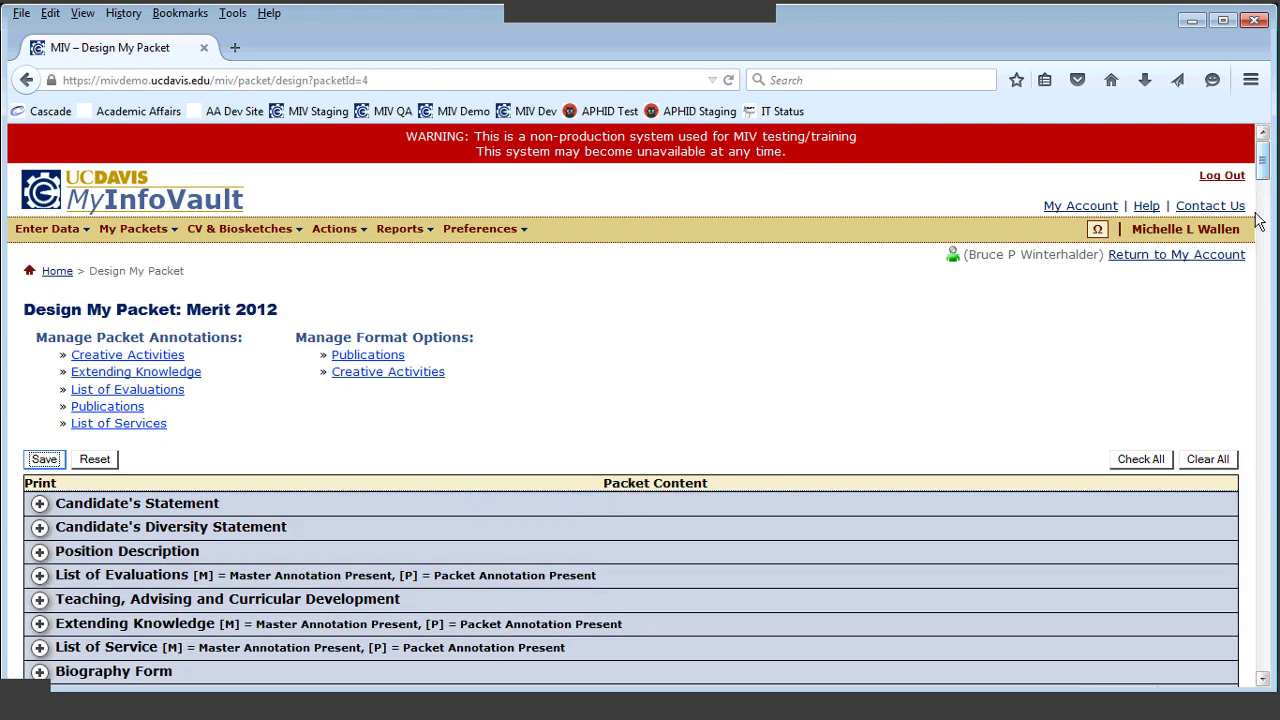
pyautogui.scroll(-3, 1261, 190)
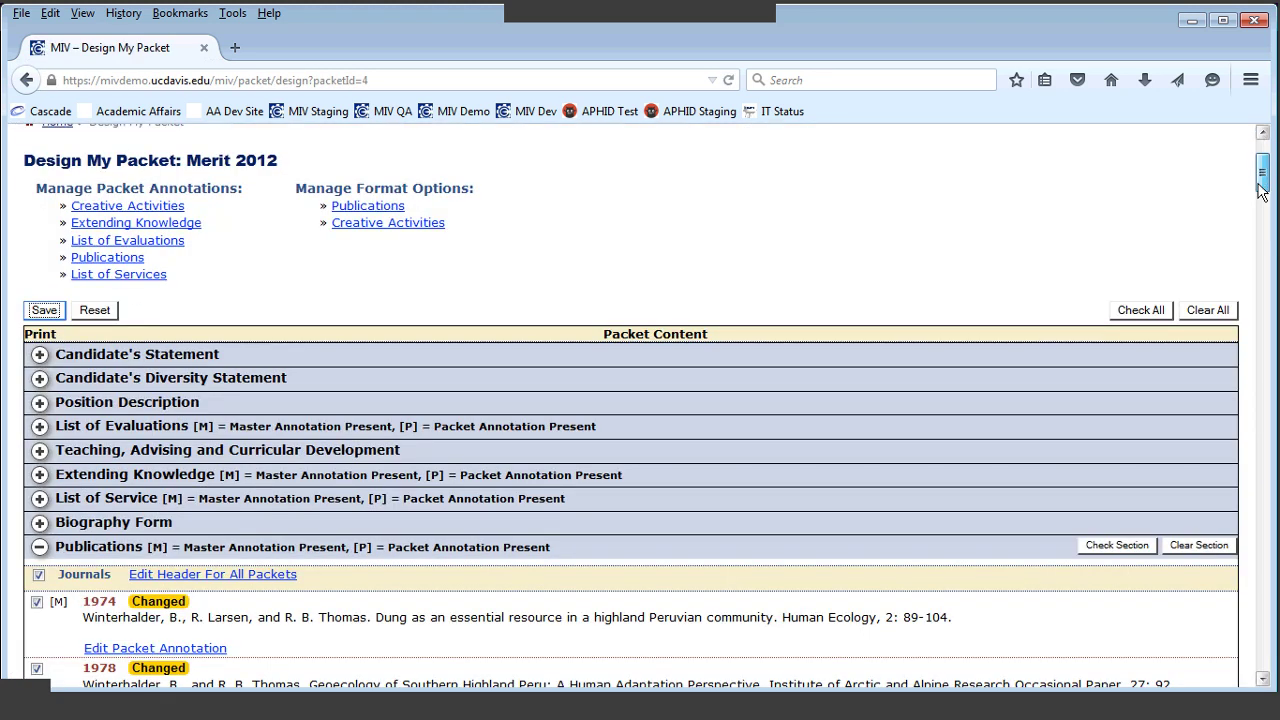
pyautogui.scroll(-3, 1261, 190)
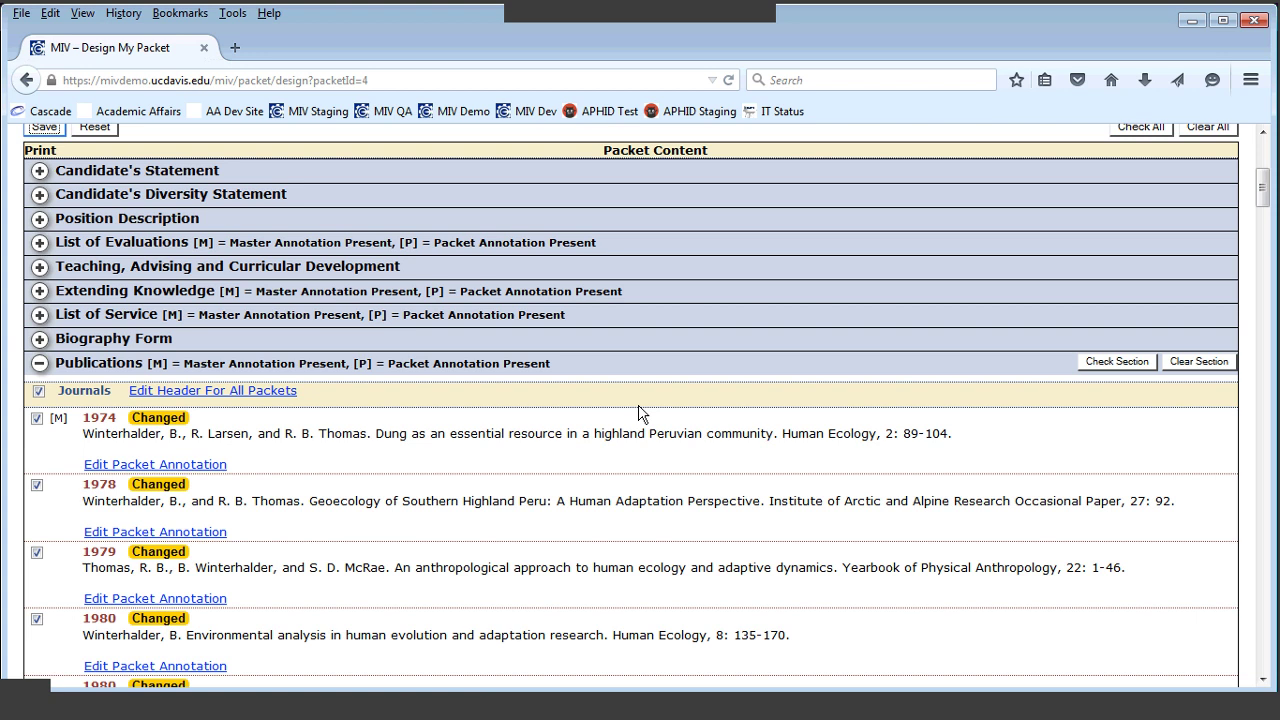
# Step: Include the new 2011 publication under Journals In Press in the Merit 2012 packet and save it
pyautogui.moveTo(1262, 185); pyautogui.dragTo(1270, 375)
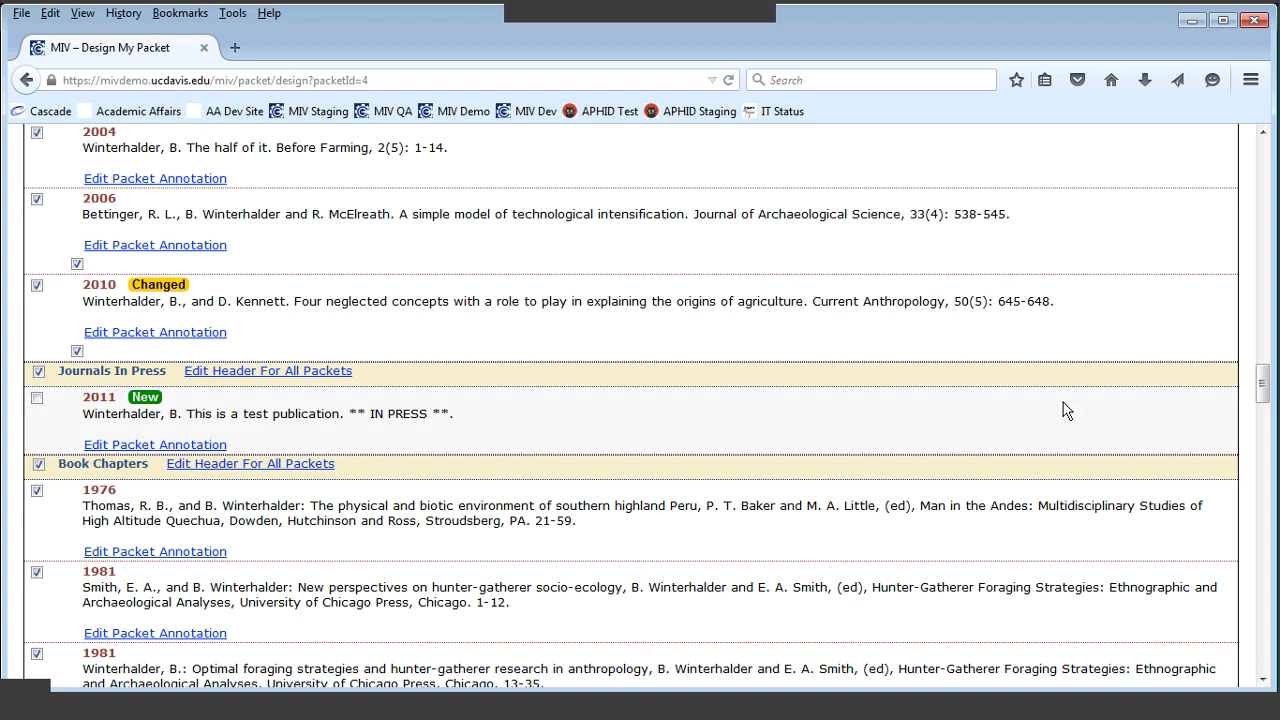
pyautogui.click(38, 397)
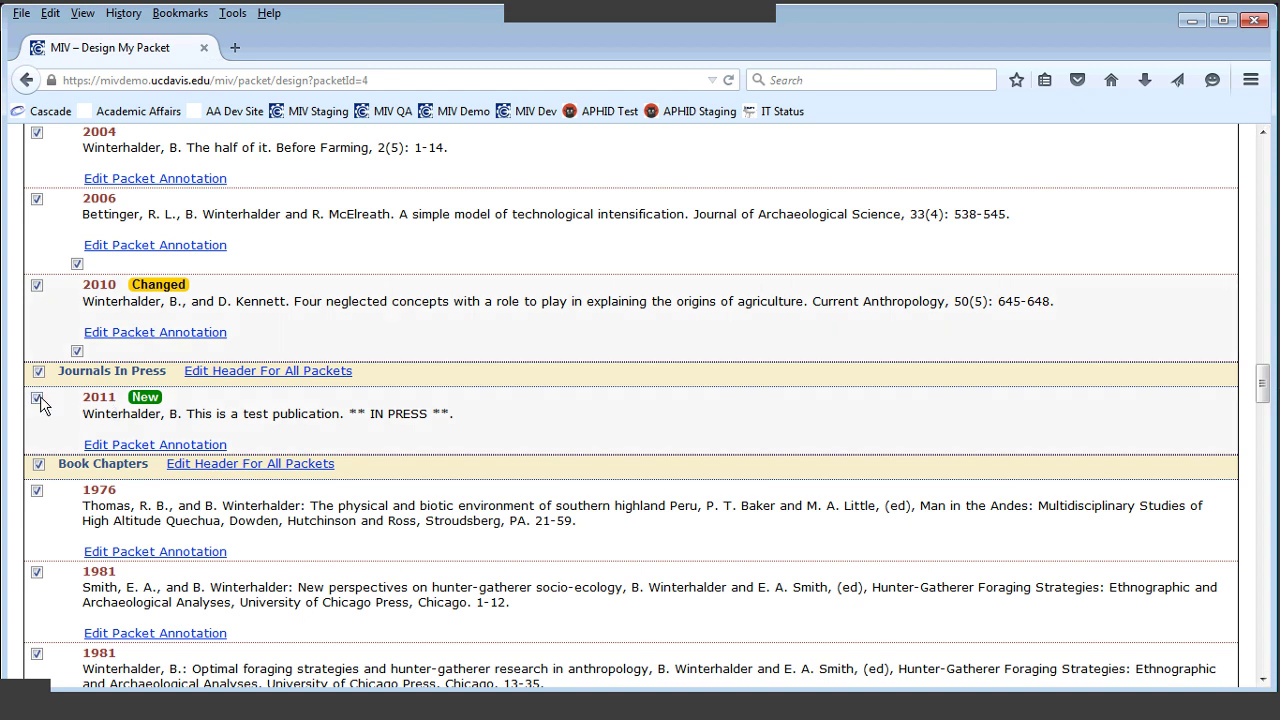
pyautogui.scroll(-20, 1245, 583)
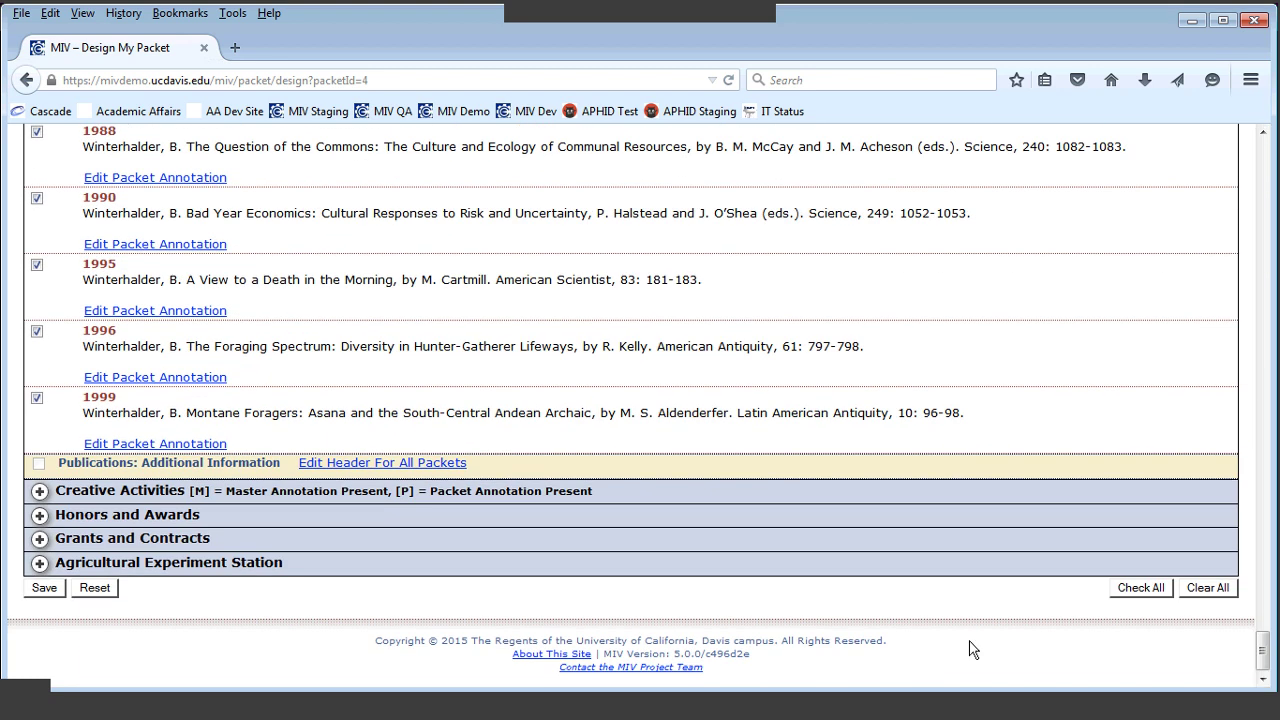
pyautogui.click(45, 588)
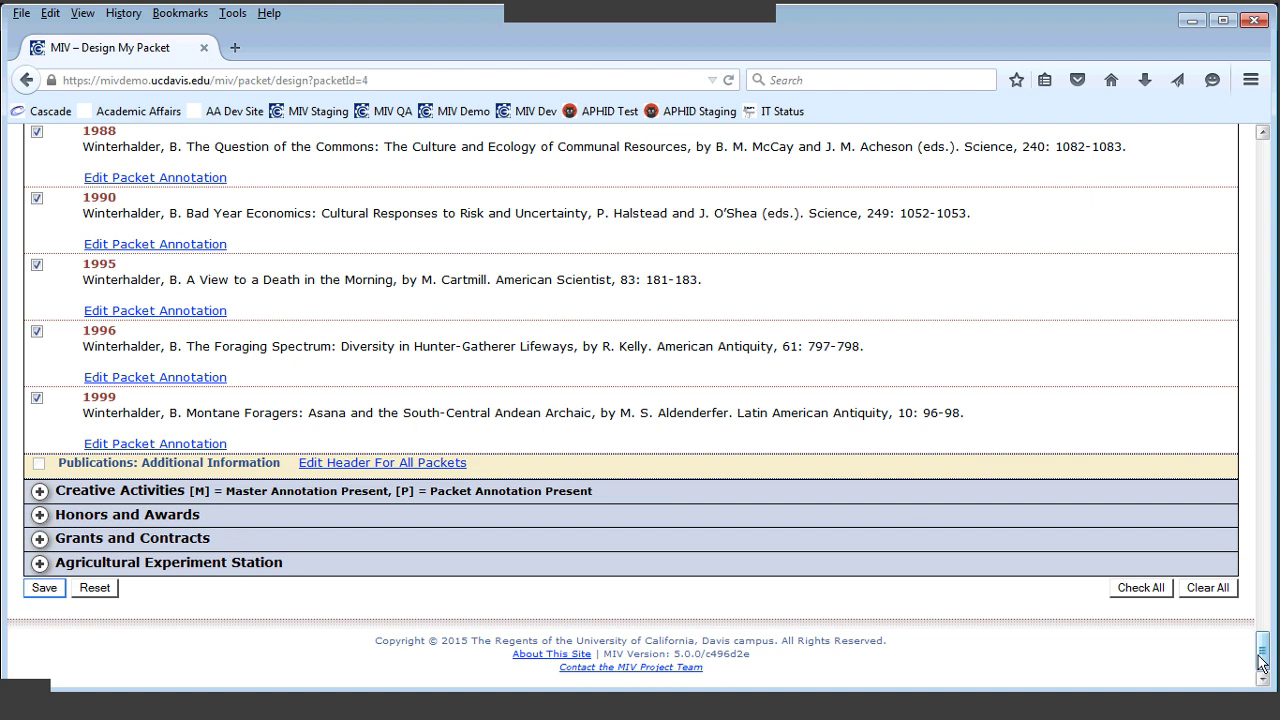
# Step: Open the master annotations page for publications
pyautogui.moveTo(1259, 657); pyautogui.dragTo(1263, 158)
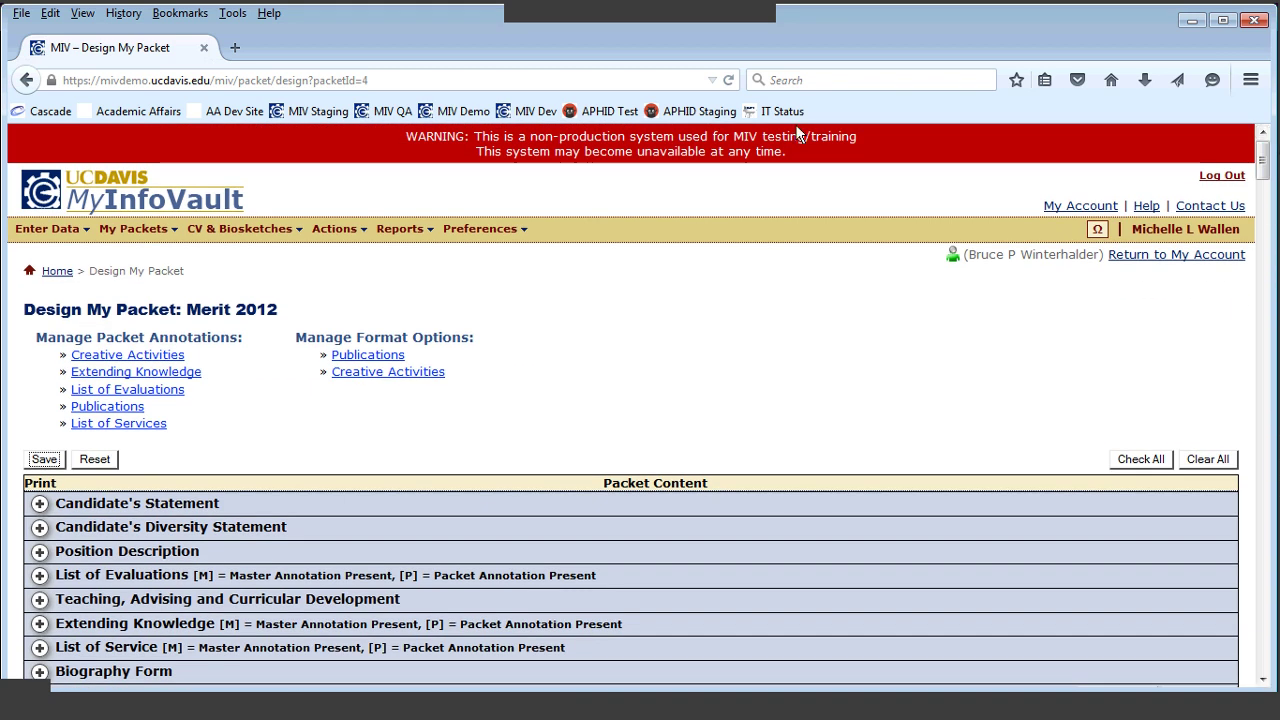
pyautogui.moveTo(133, 229)
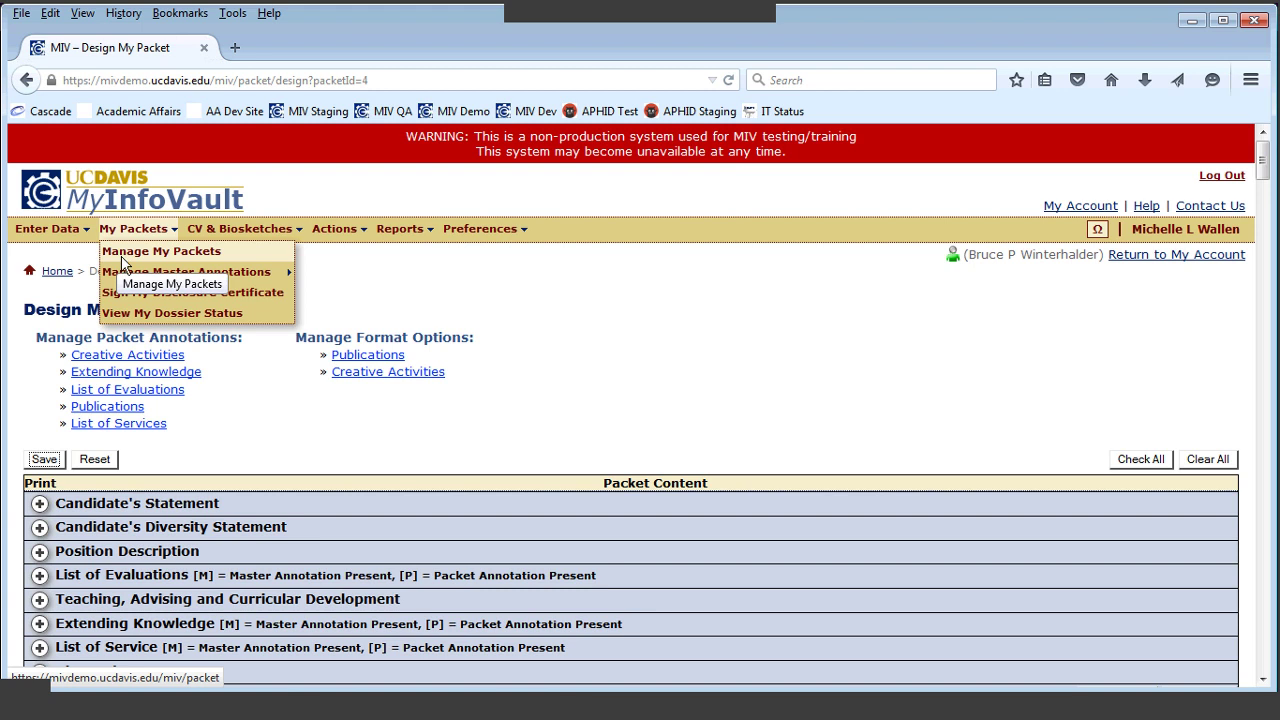
pyautogui.moveTo(127, 272)
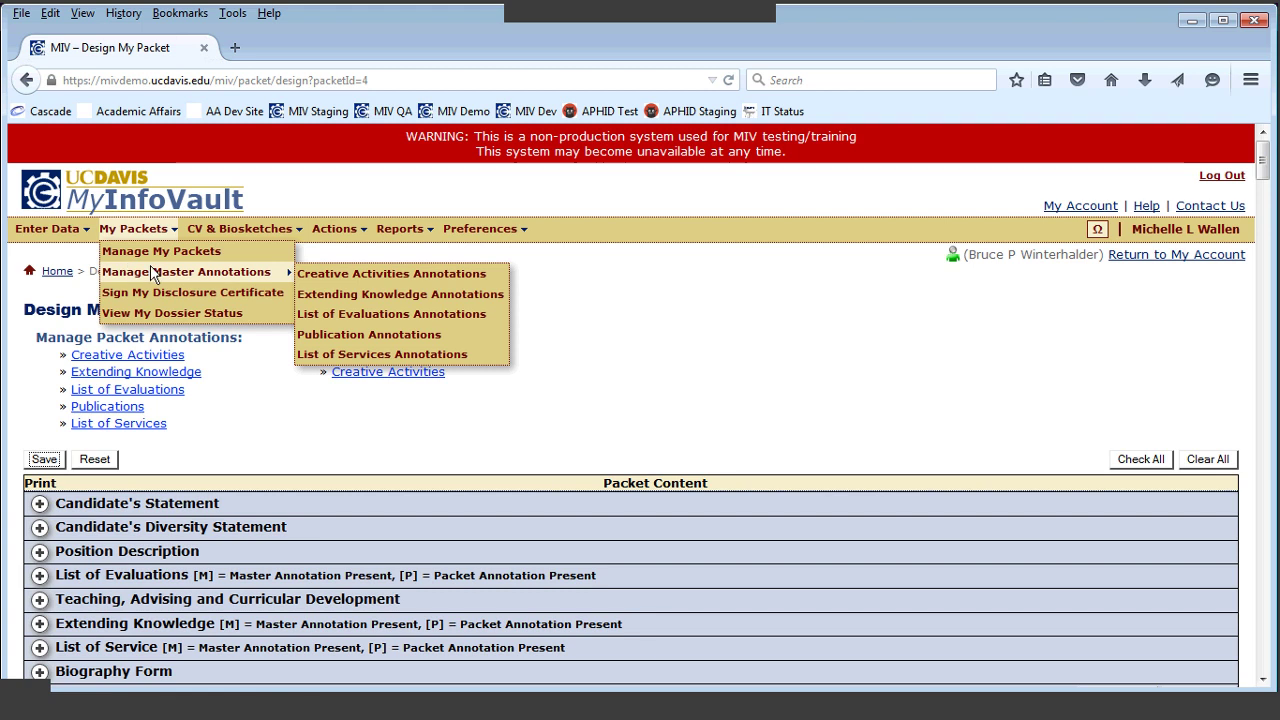
pyautogui.click(350, 336)
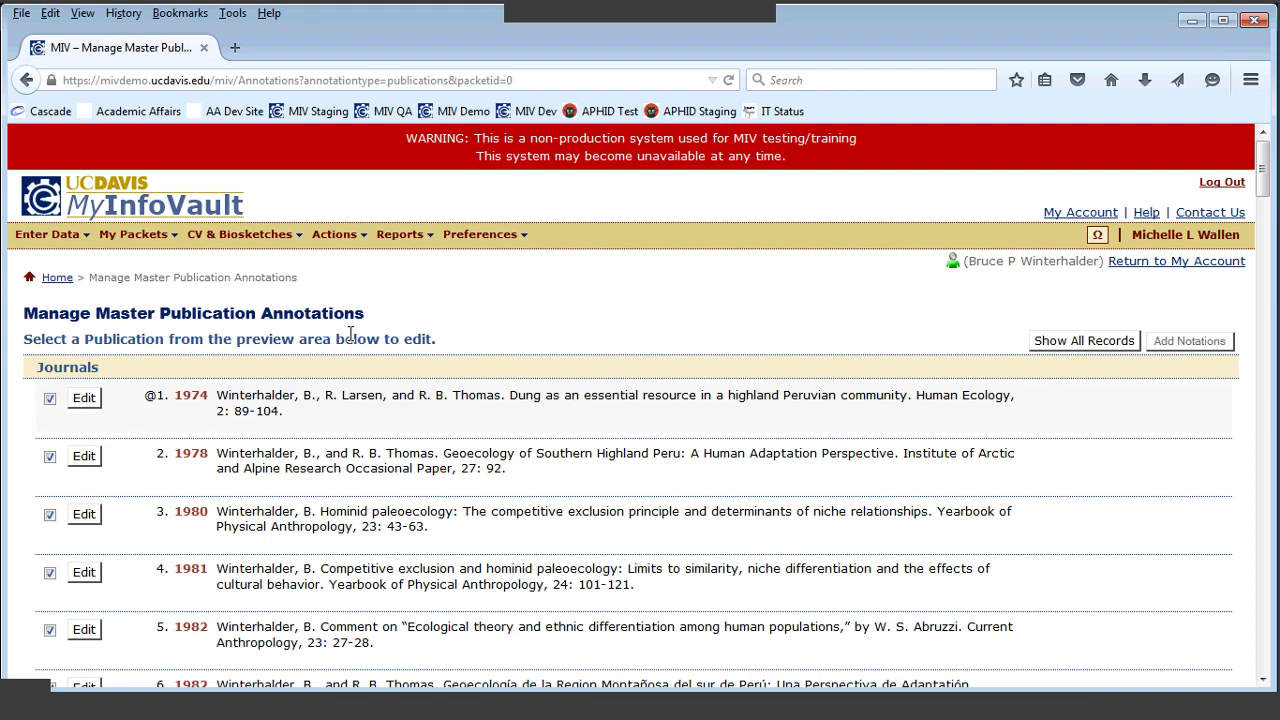
# Step: Select the 1974, 1978 and 1980 journal entries, view the notation options for the group, and cancel without saving
pyautogui.click(393, 421)
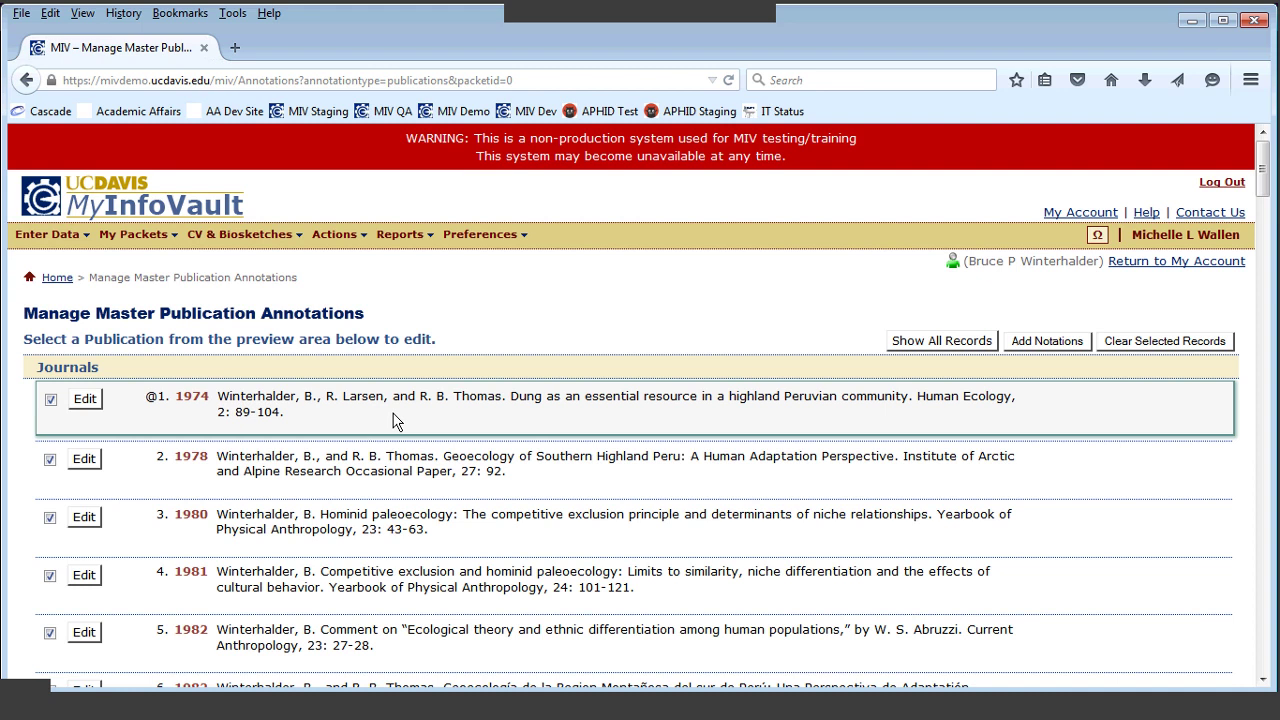
pyautogui.click(453, 509)
pyautogui.click(455, 610)
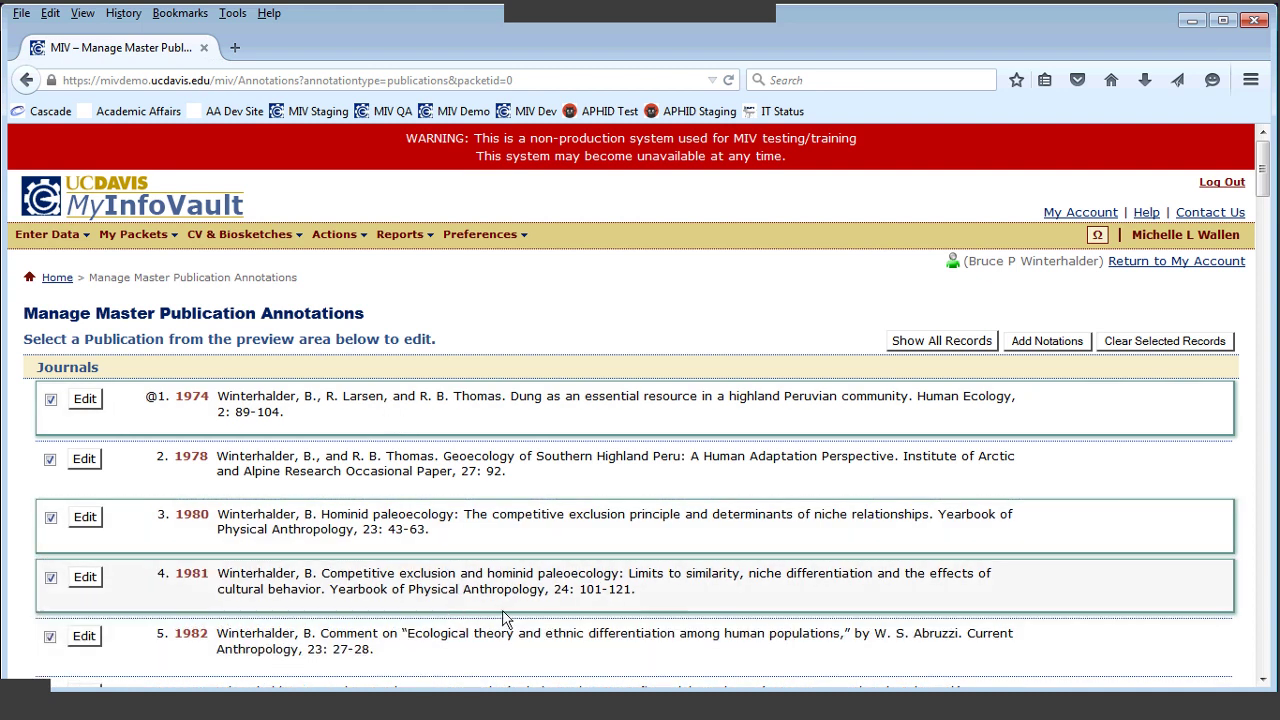
pyautogui.click(508, 614)
pyautogui.click(524, 465)
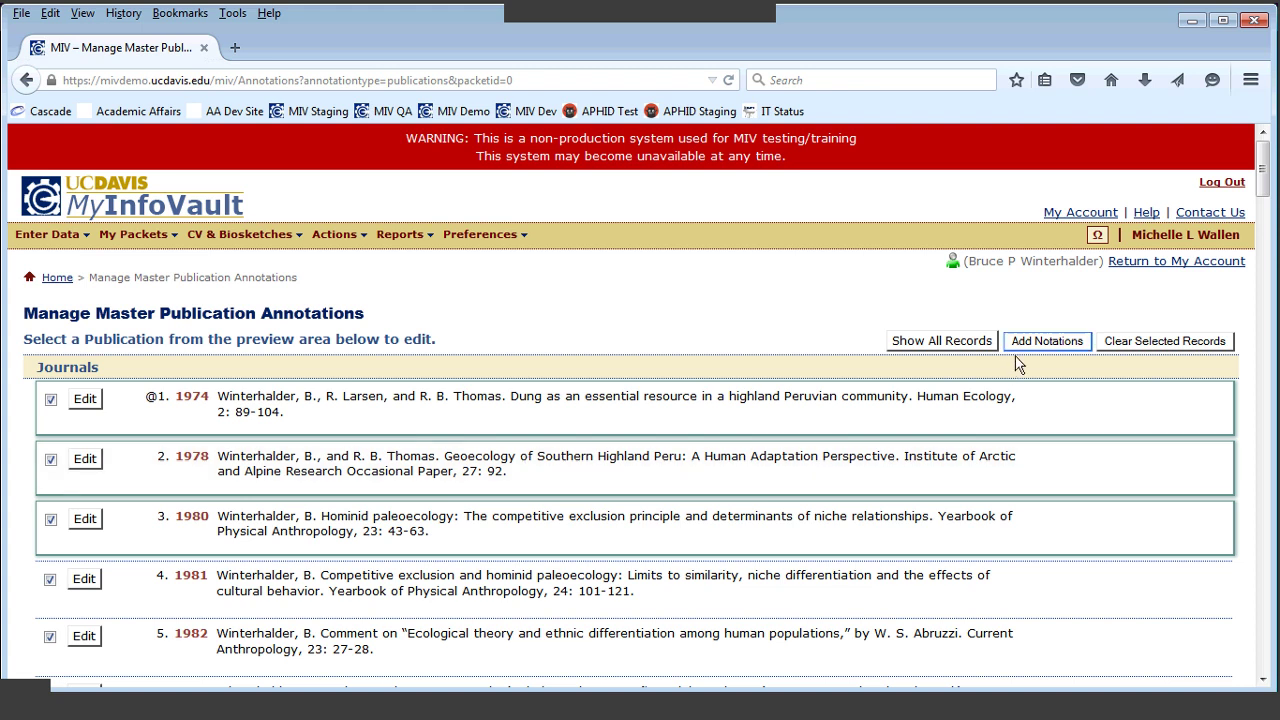
pyautogui.click(1040, 343)
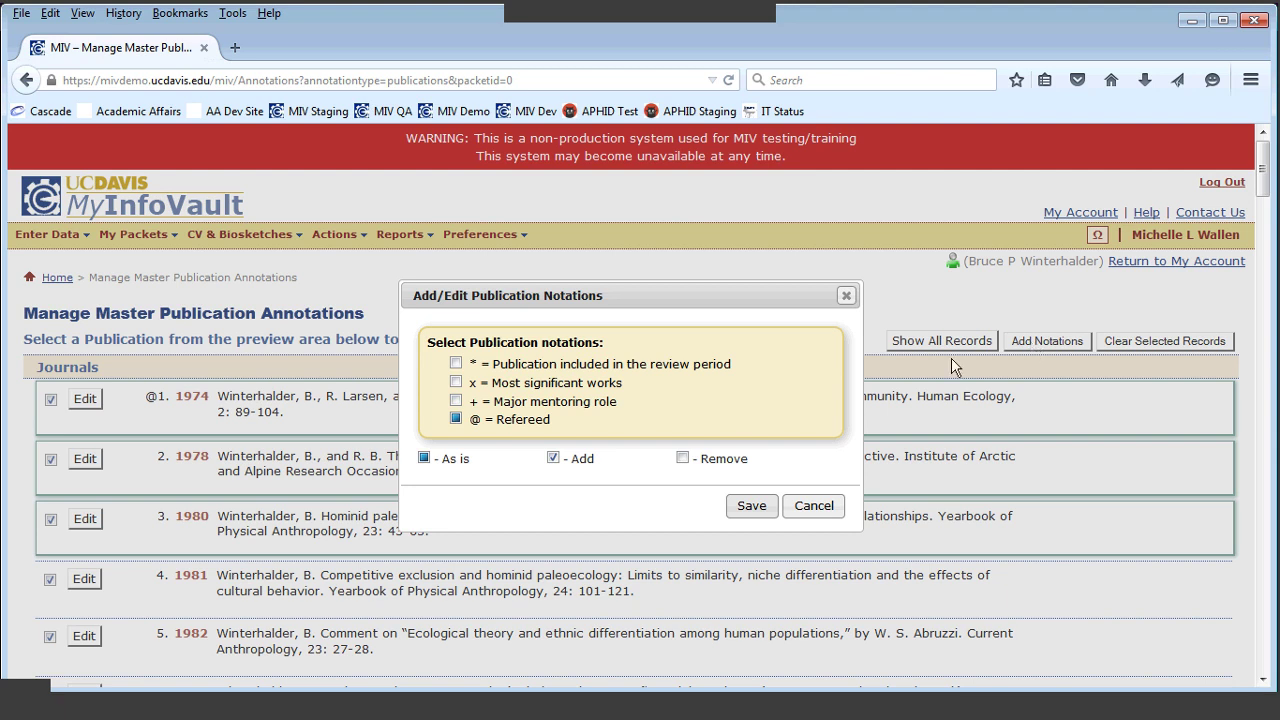
pyautogui.click(813, 505)
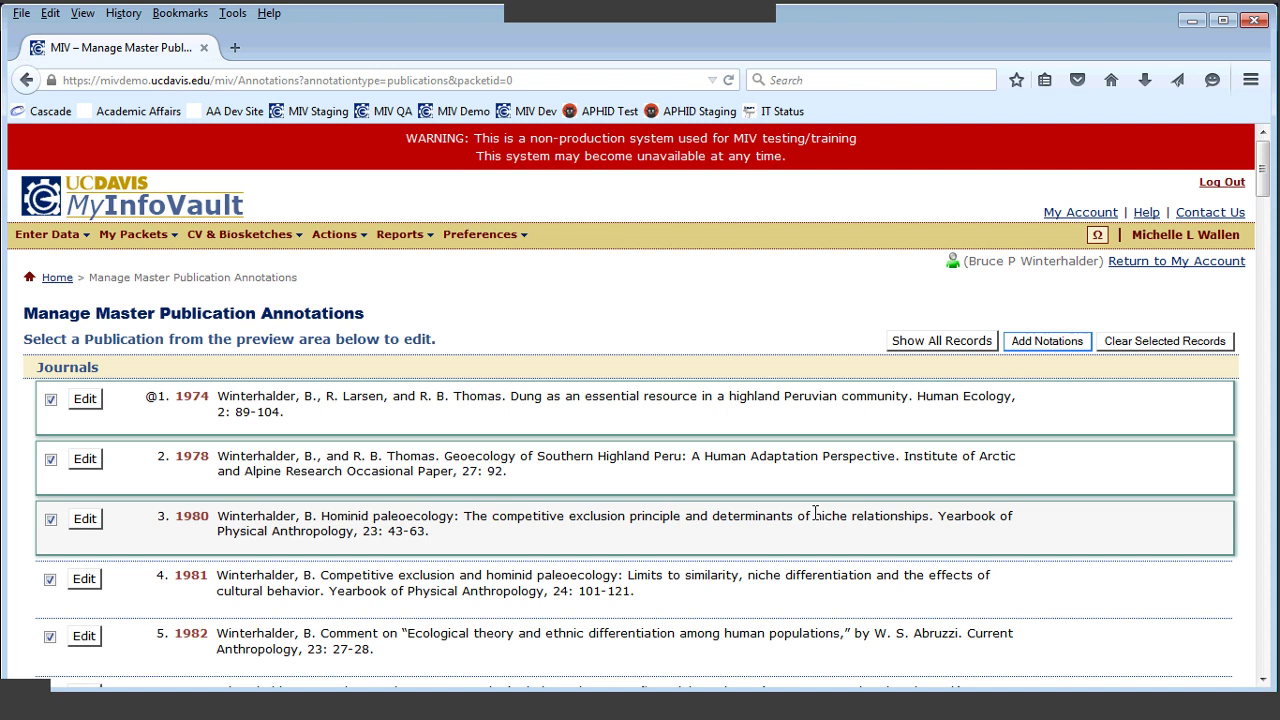
# Step: Add the "Major mentoring role" notation to the master annotation of the 1974 journal entry and save it
pyautogui.click(76, 402)
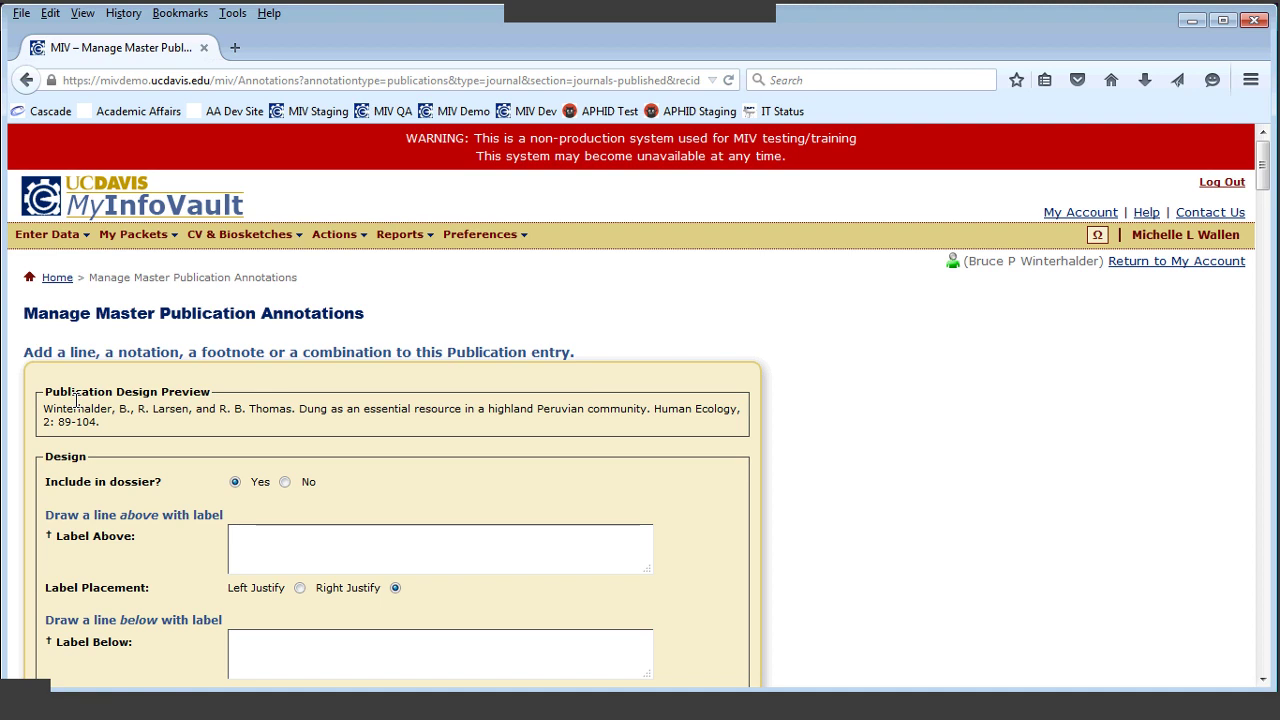
pyautogui.scroll(-4, 822, 496)
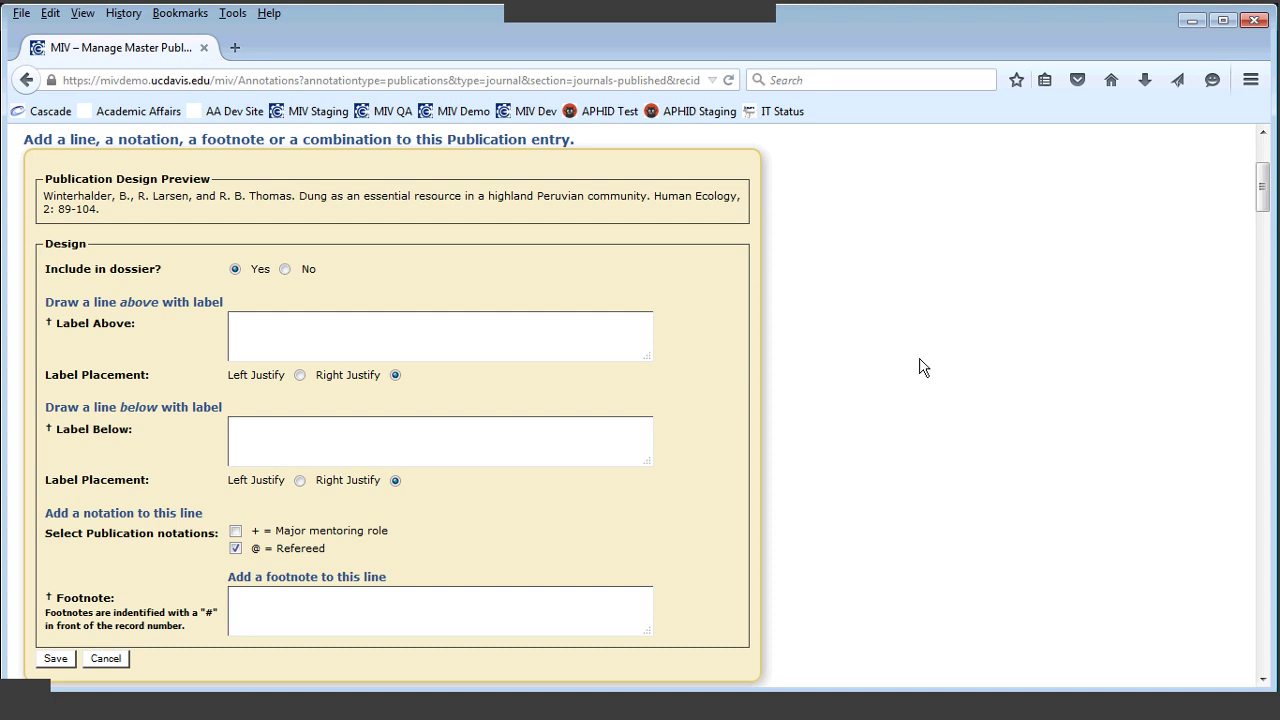
pyautogui.click(236, 533)
pyautogui.click(58, 659)
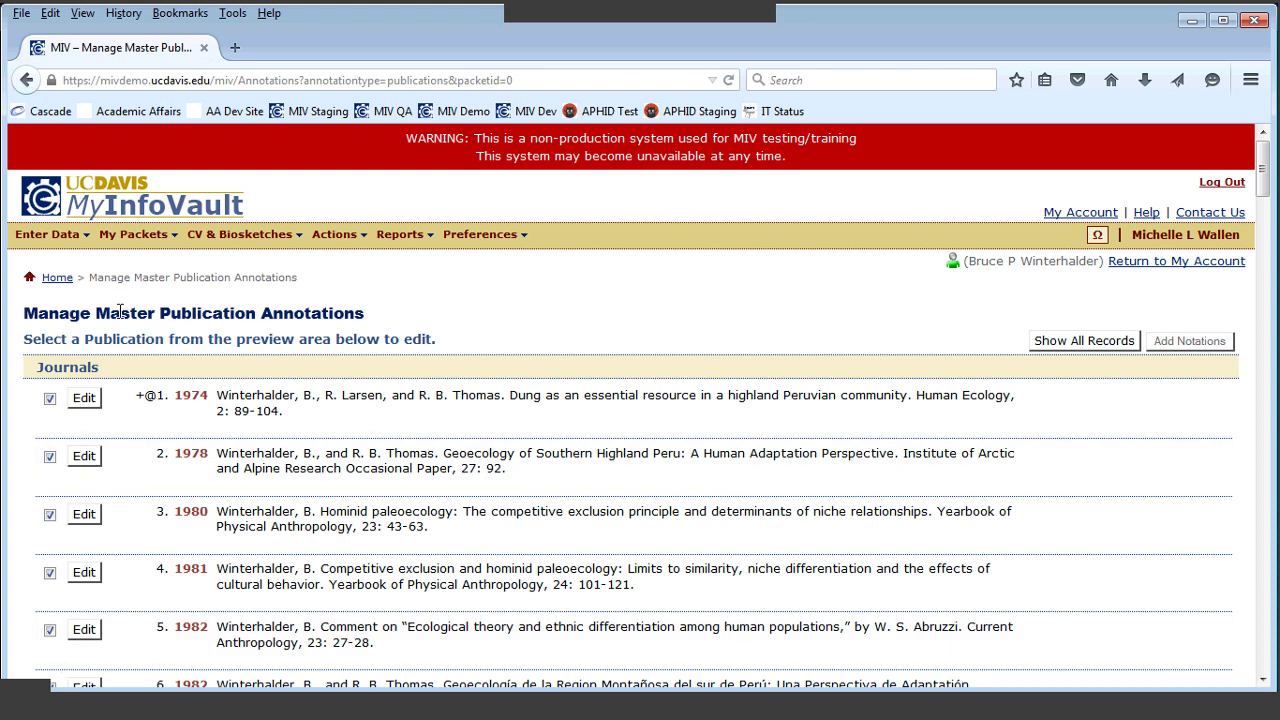
# Step: Open the Endowed Chair Reappt 2016 packet for editing and review the annotation and status markers in its Publications section
pyautogui.click(168, 257)
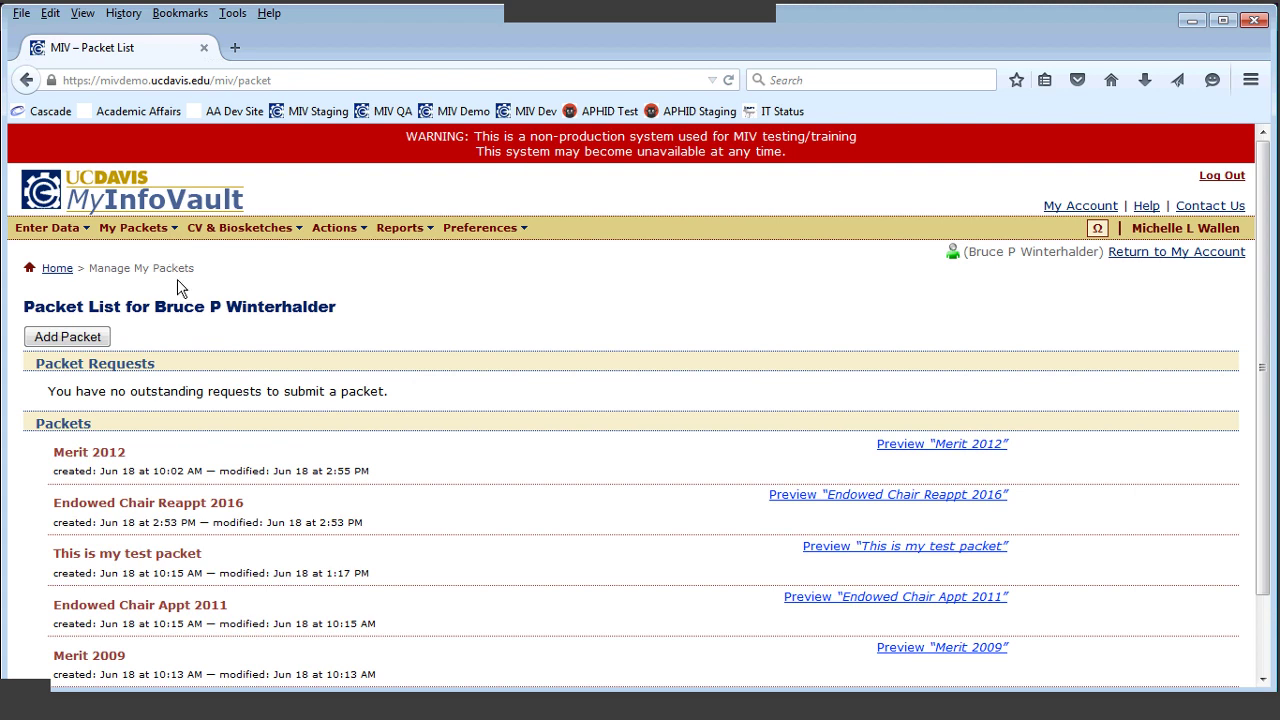
pyautogui.moveTo(355, 506)
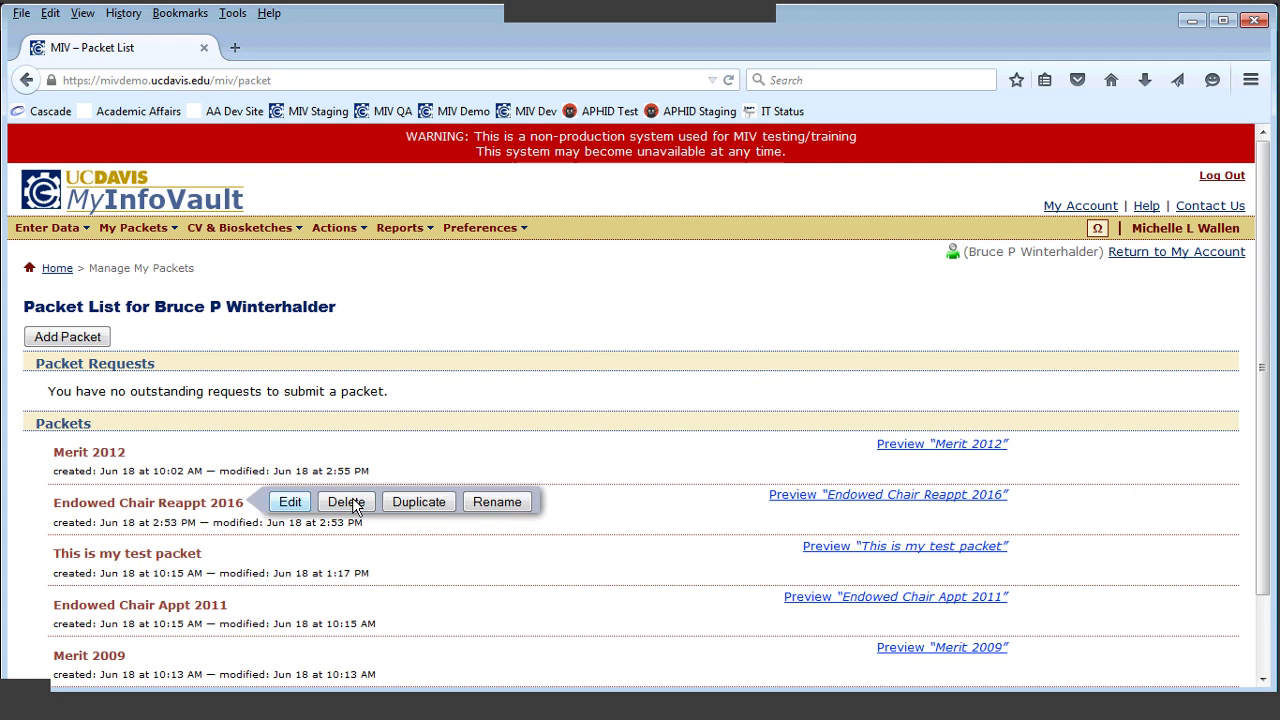
pyautogui.click(289, 510)
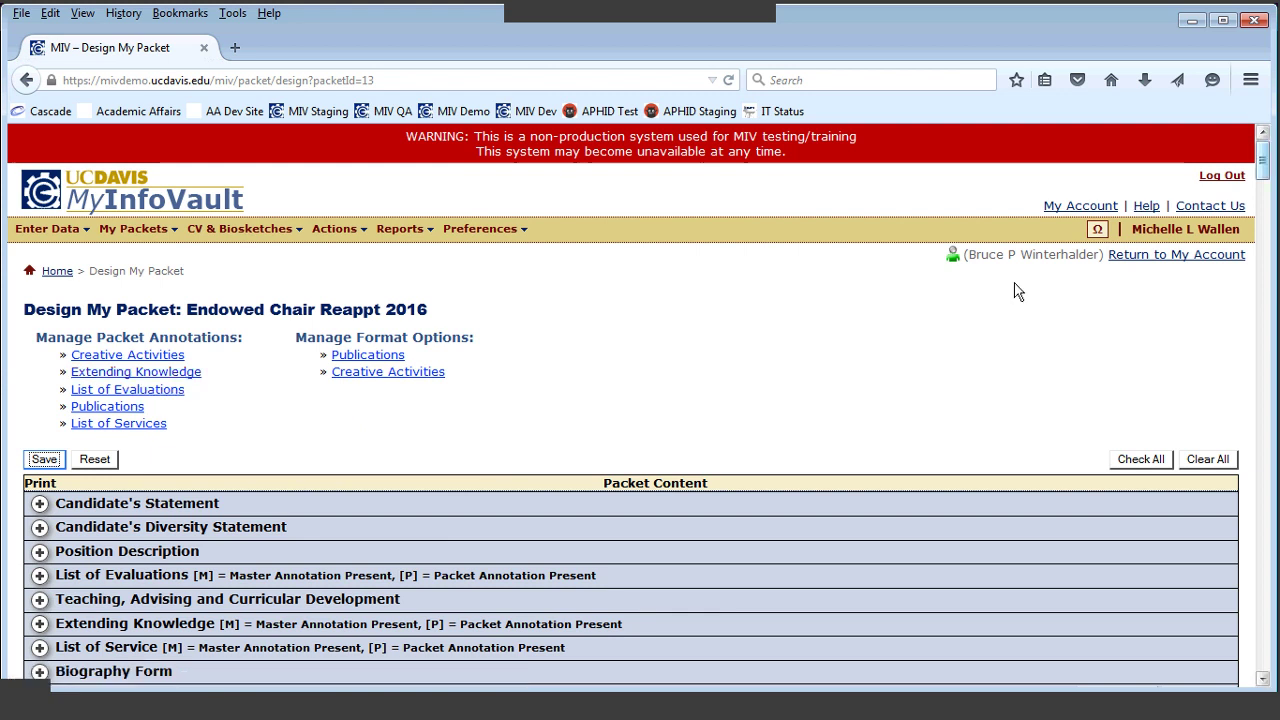
pyautogui.moveTo(1262, 155); pyautogui.dragTo(1262, 192)
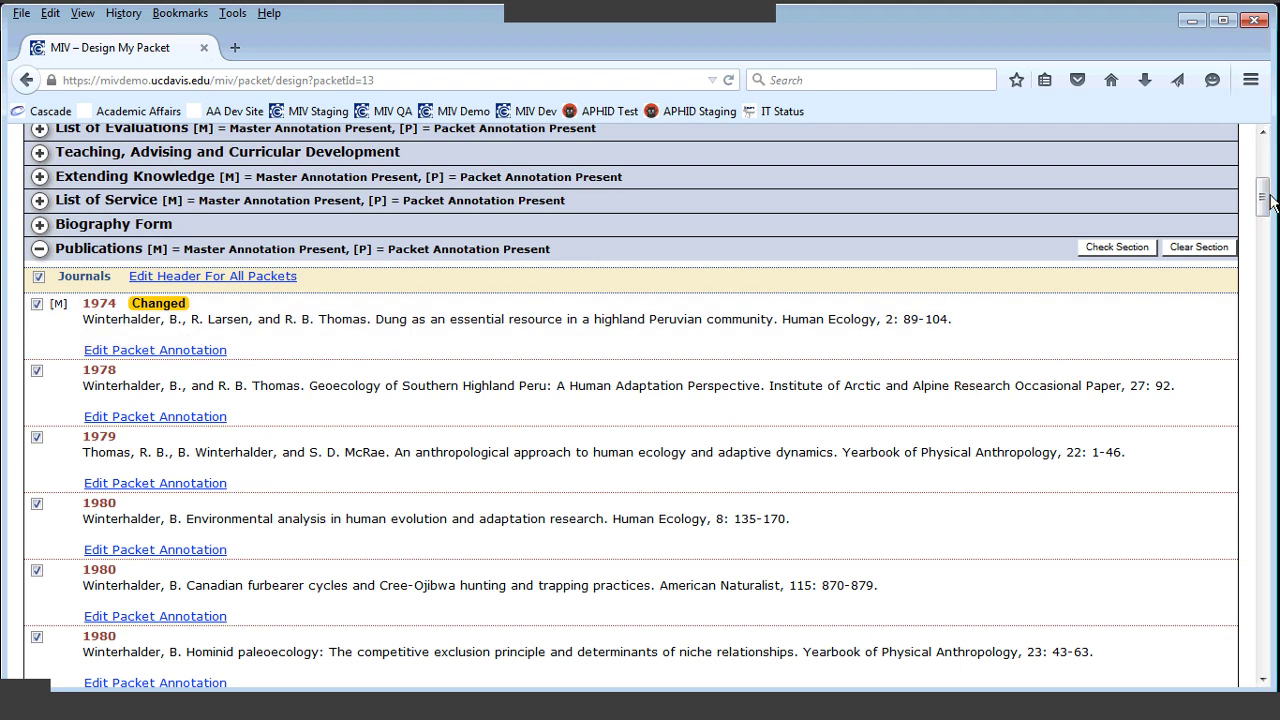
pyautogui.moveTo(1271, 190); pyautogui.dragTo(1270, 145)
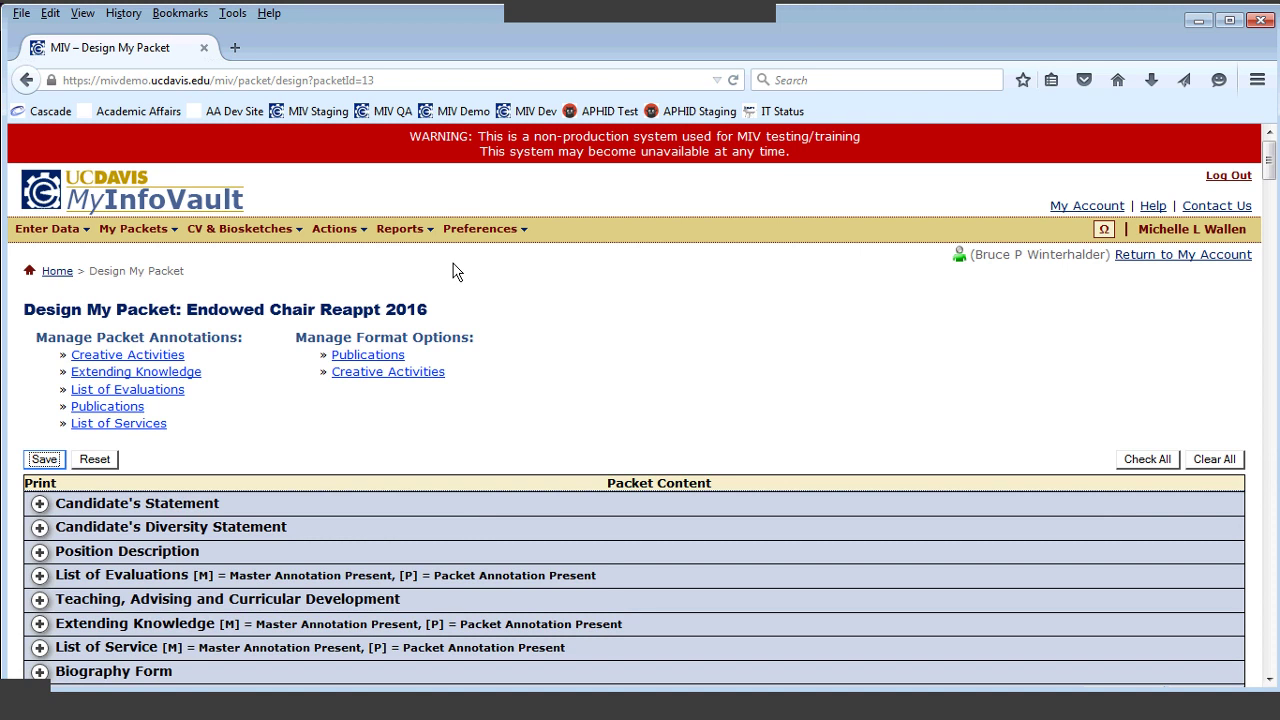
# Step: In this packet's publication annotations, mark the 1978 journal entry as "Most significant works" and save it
pyautogui.click(120, 408)
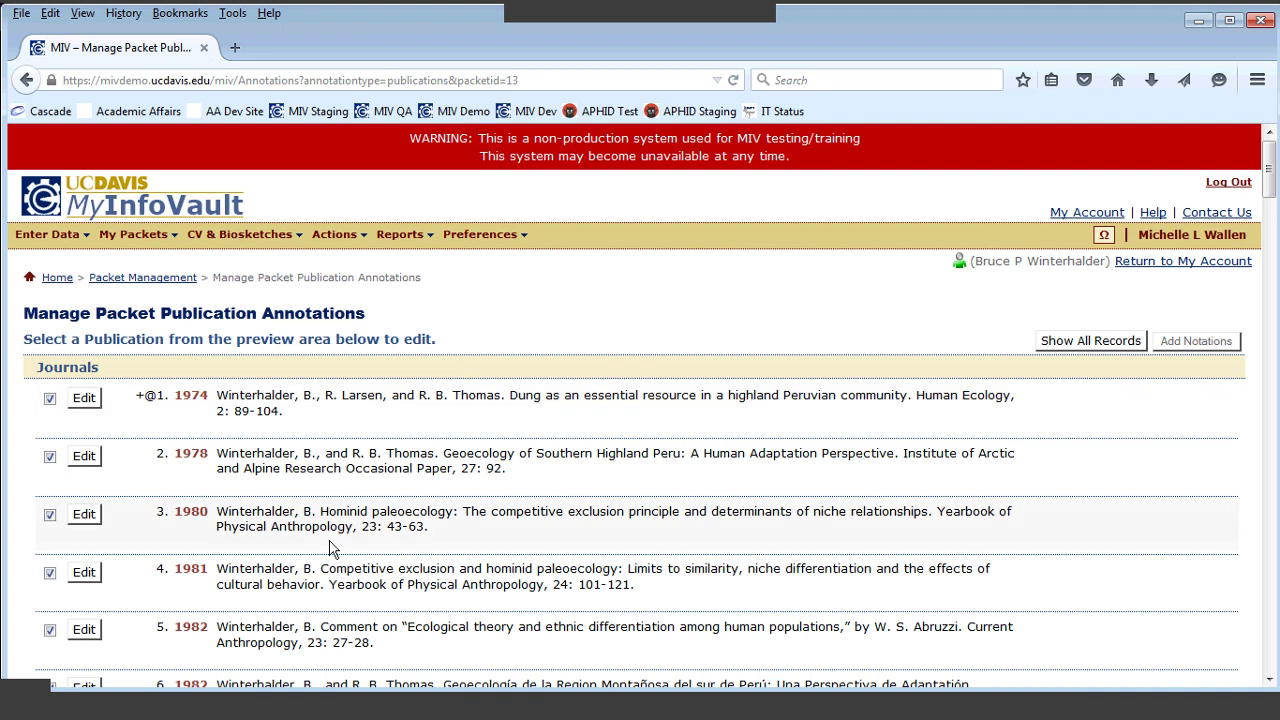
pyautogui.click(72, 464)
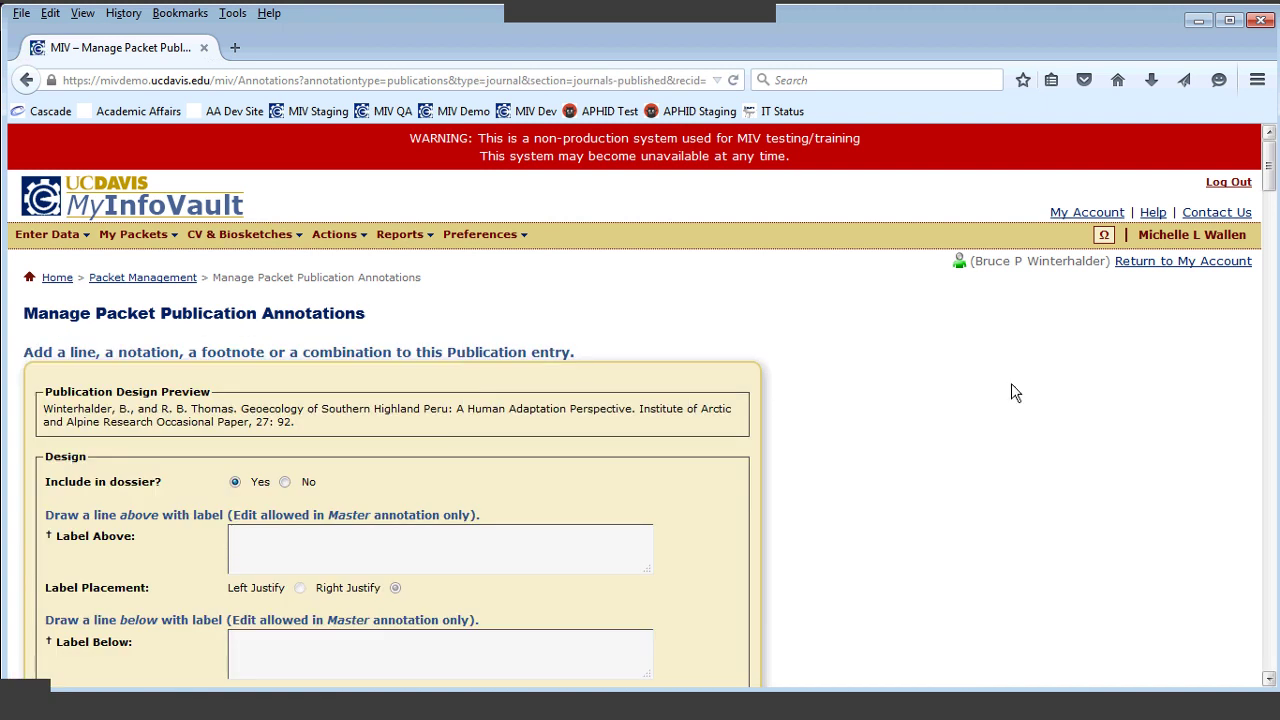
pyautogui.moveTo(1269, 170); pyautogui.dragTo(1268, 197)
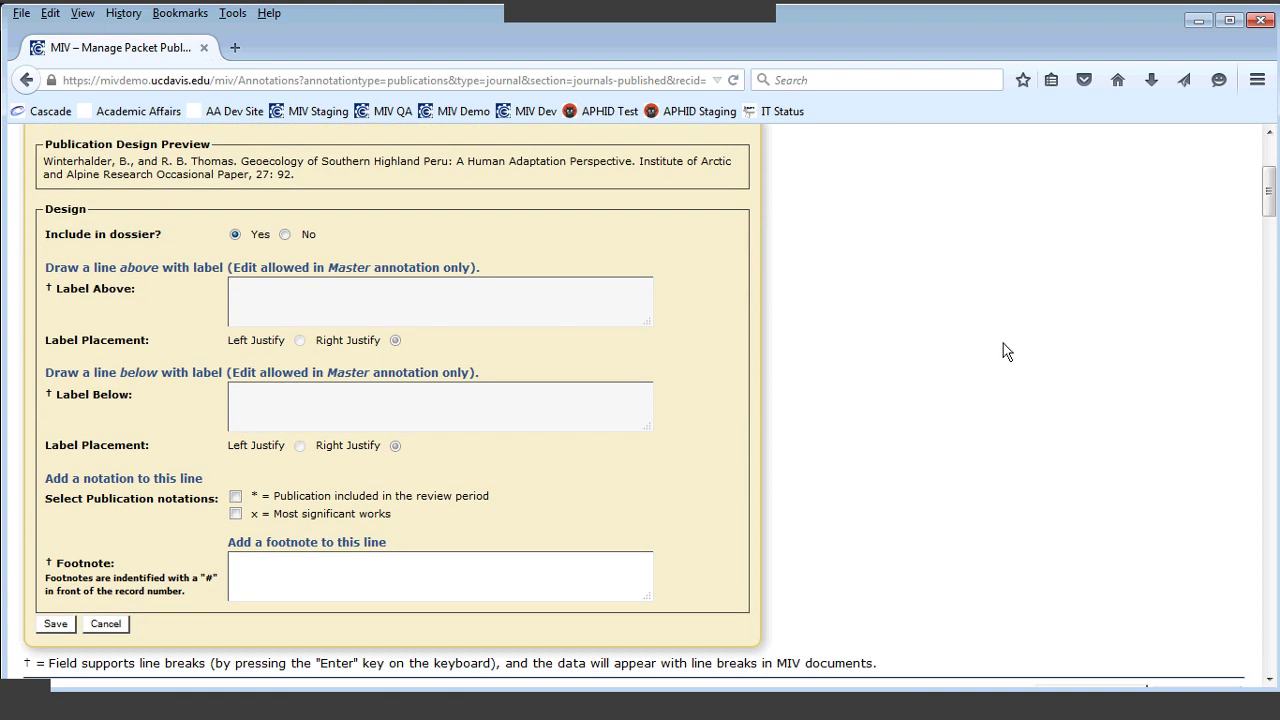
pyautogui.click(237, 515)
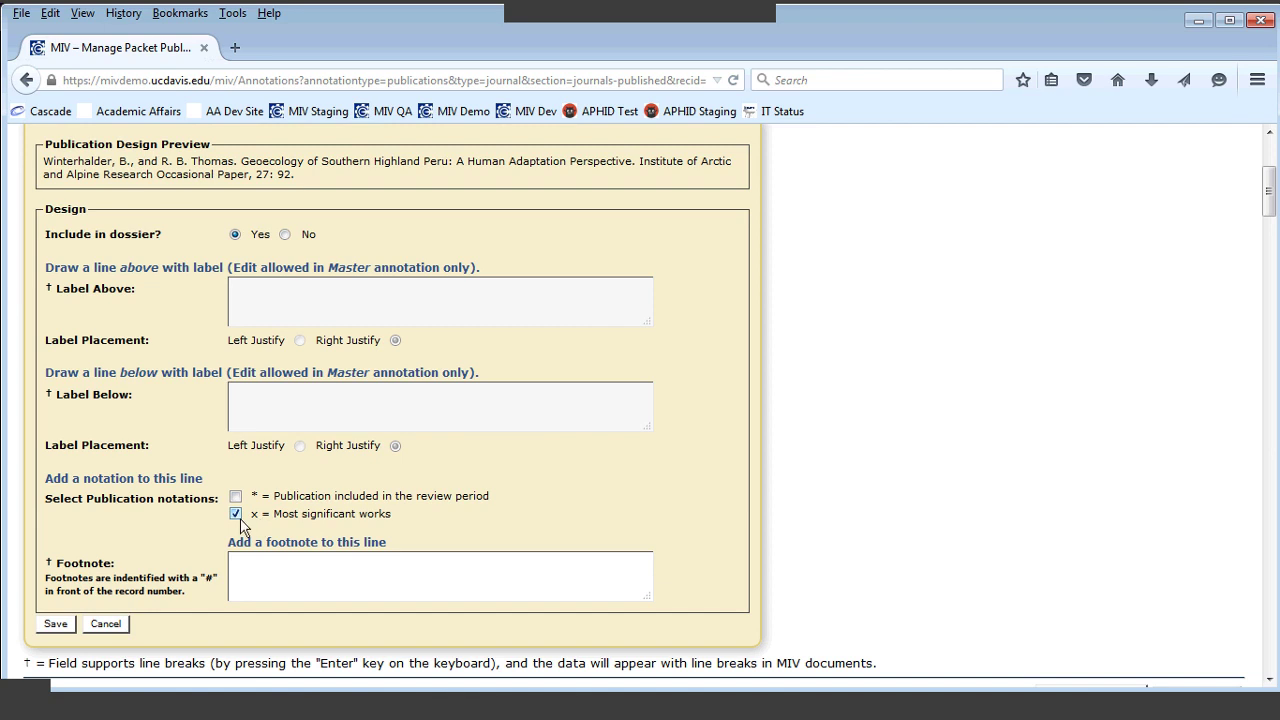
pyautogui.click(54, 625)
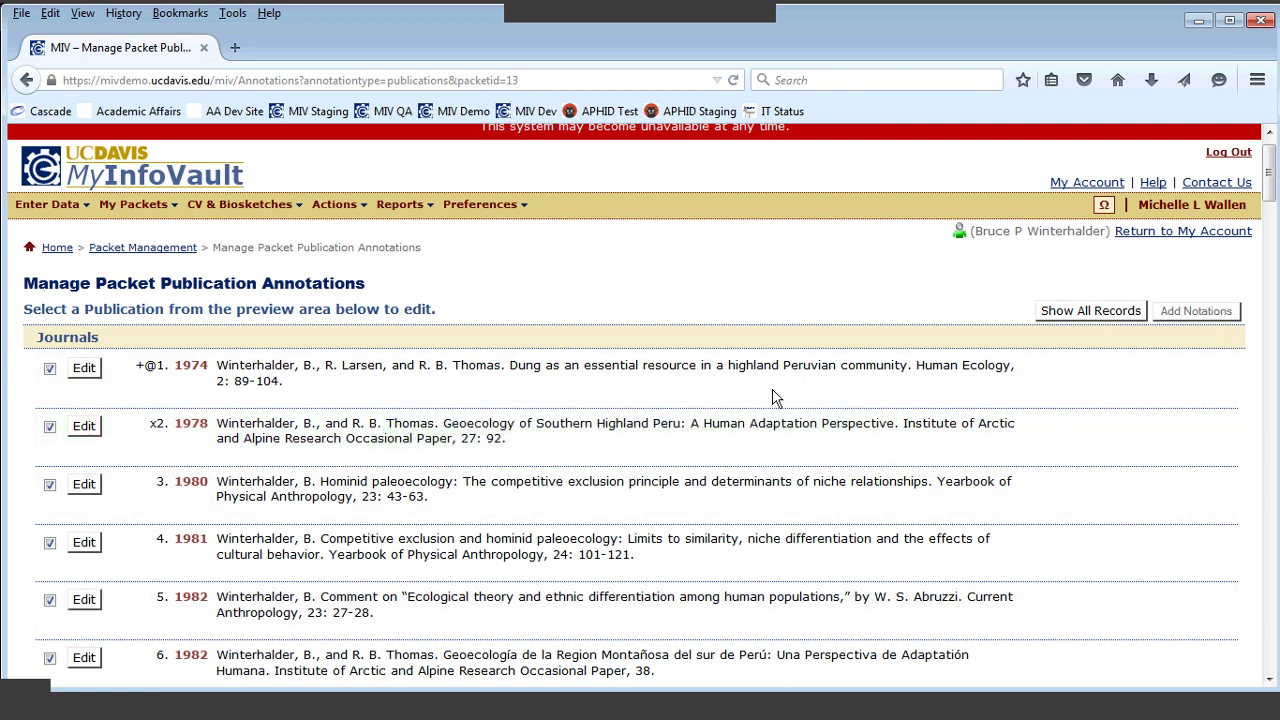
# Step: Return to the administrator's own account, begin a new action, and find and select the candidate by surname
pyautogui.click(1148, 232)
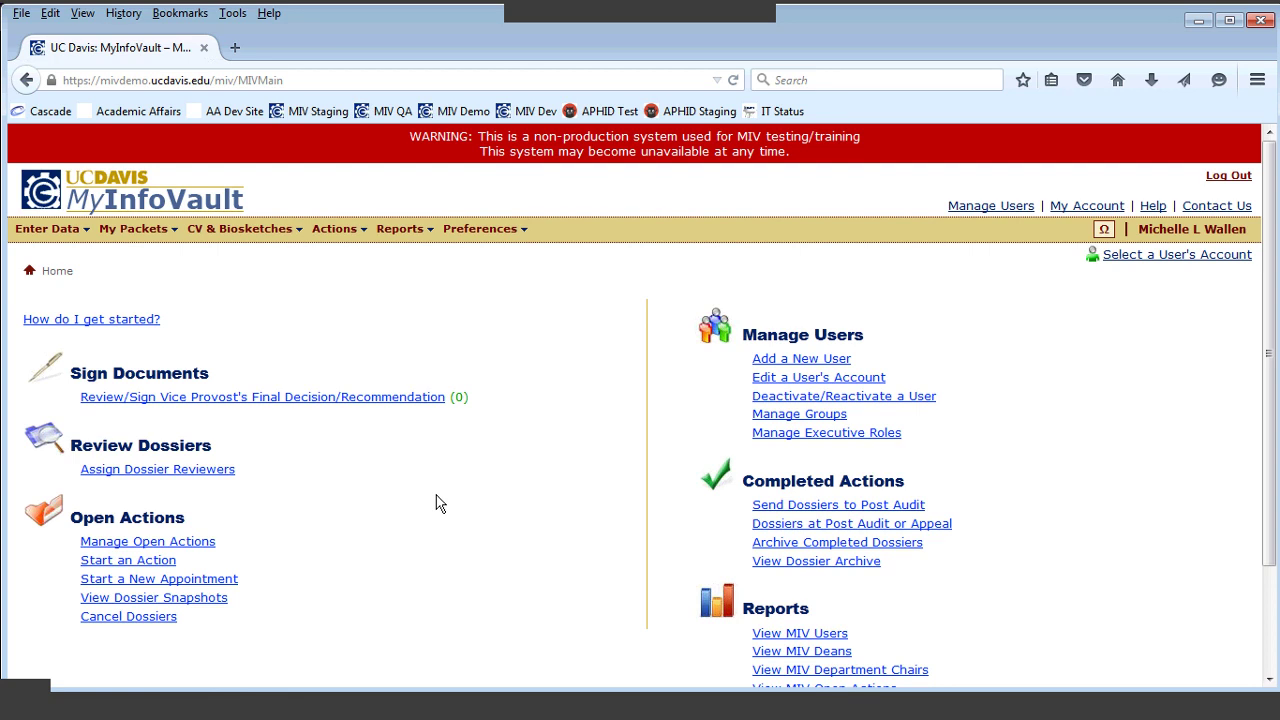
pyautogui.click(103, 566)
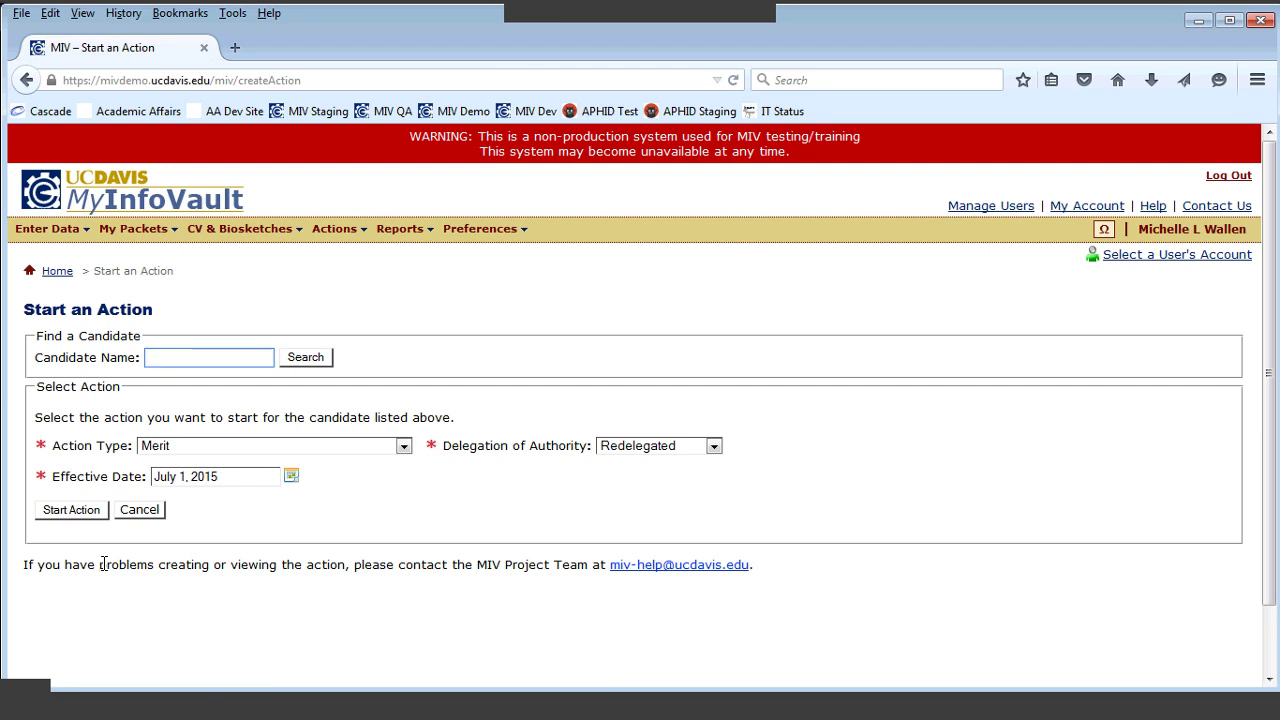
pyautogui.write('winterhalder')
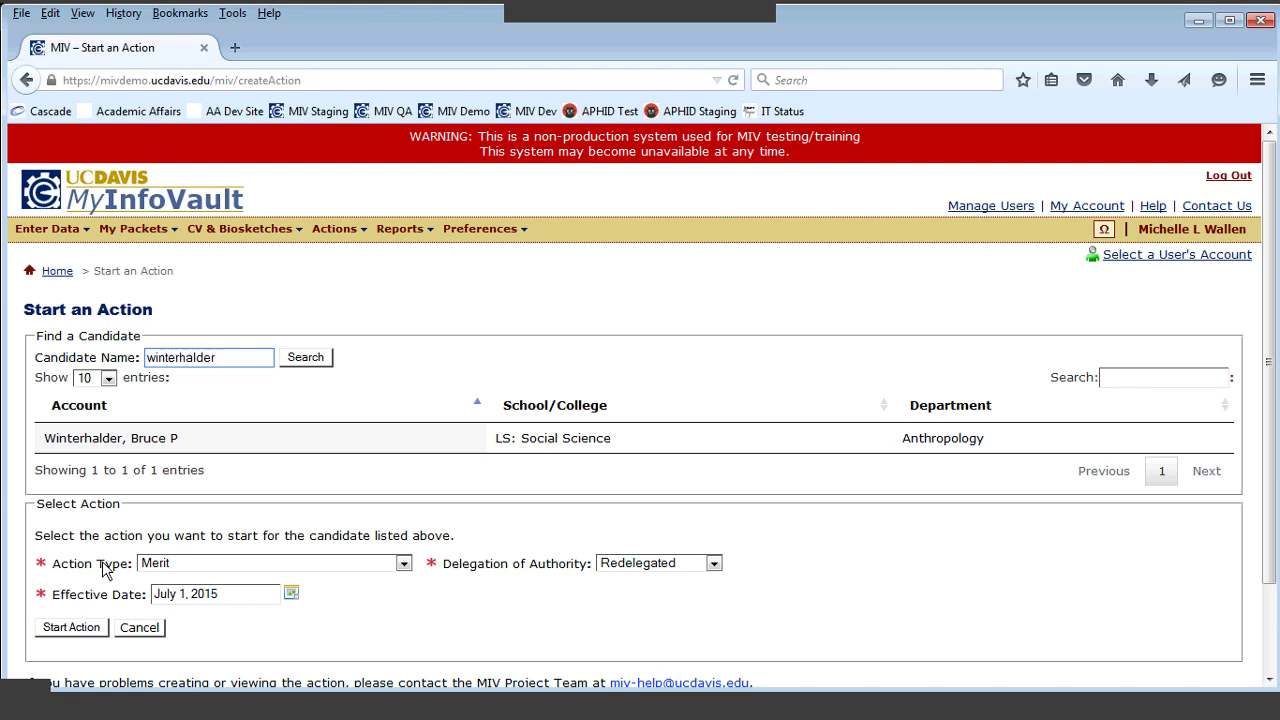
pyautogui.click(212, 430)
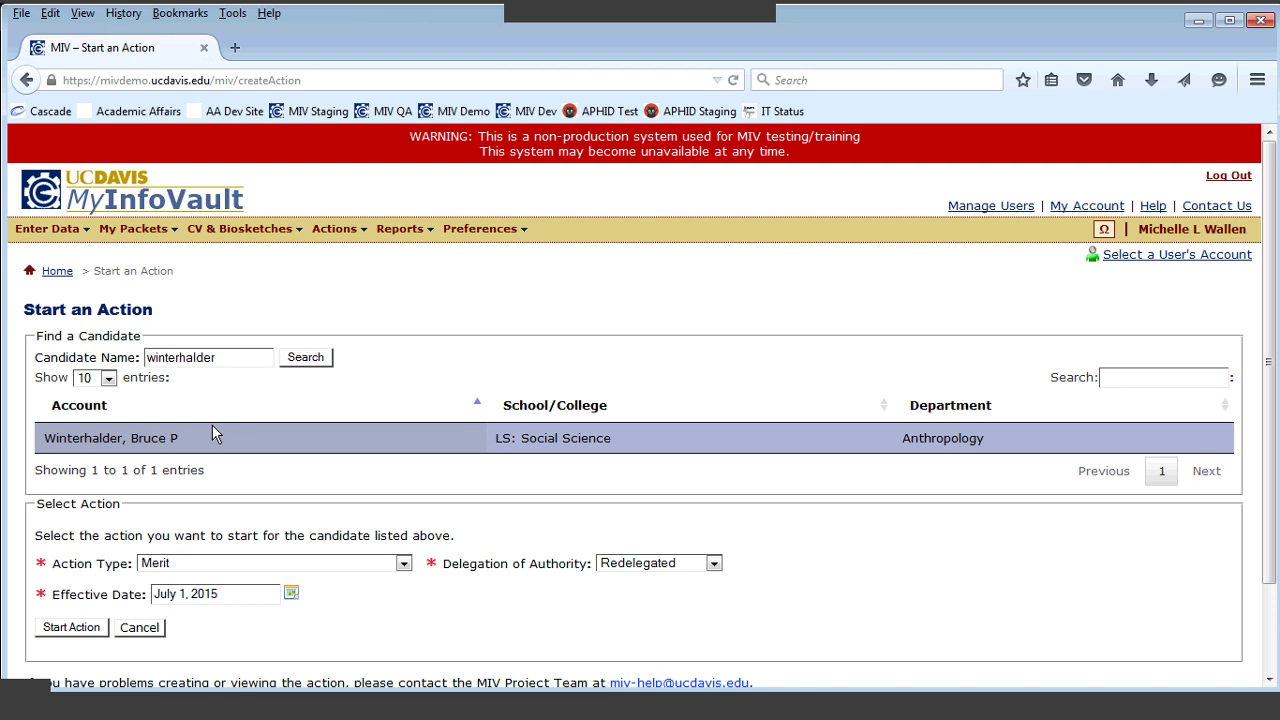
# Step: Start an Endowed Chair Reappointment action for the selected candidate with an effective date of January 1, 2016
pyautogui.click(182, 566)
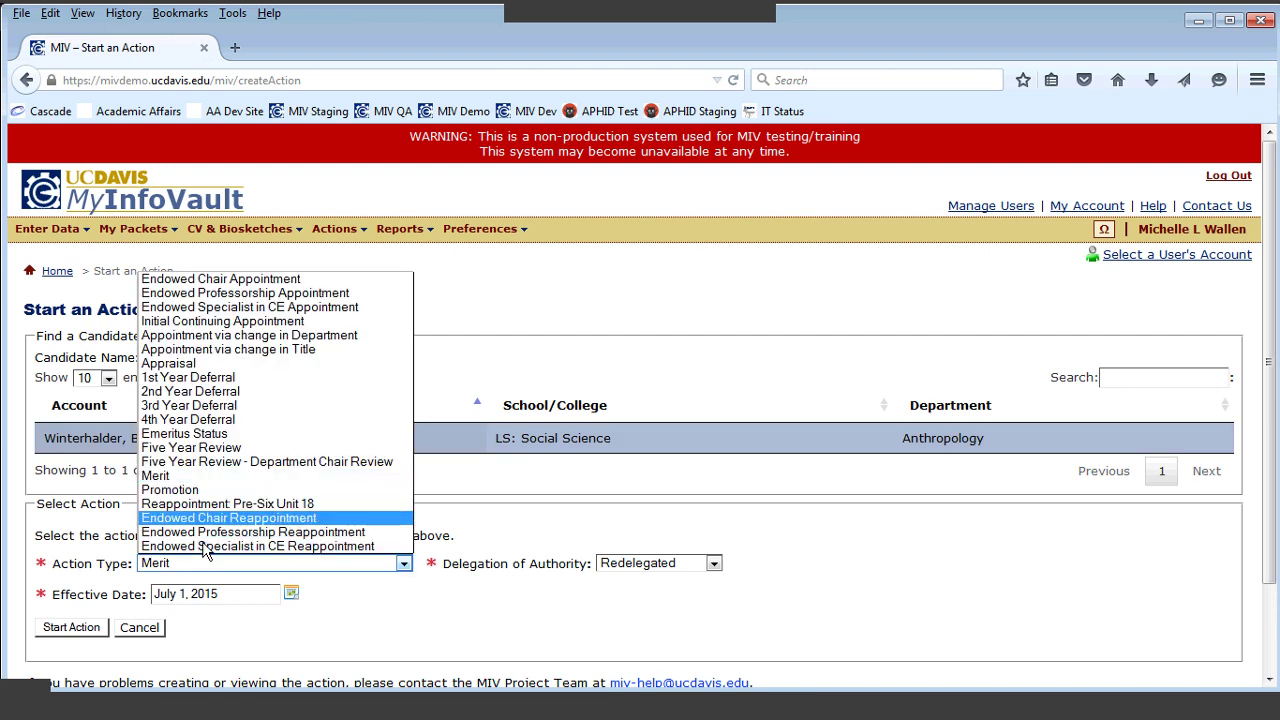
pyautogui.click(232, 518)
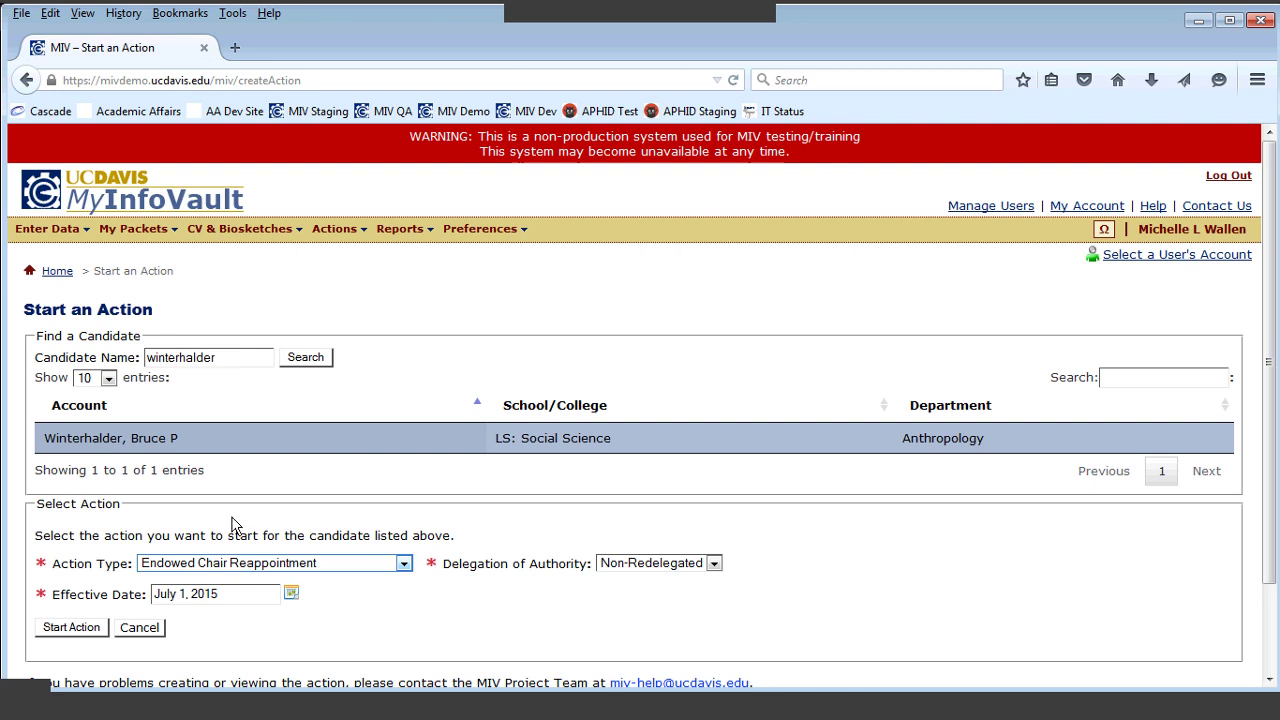
pyautogui.click(237, 593)
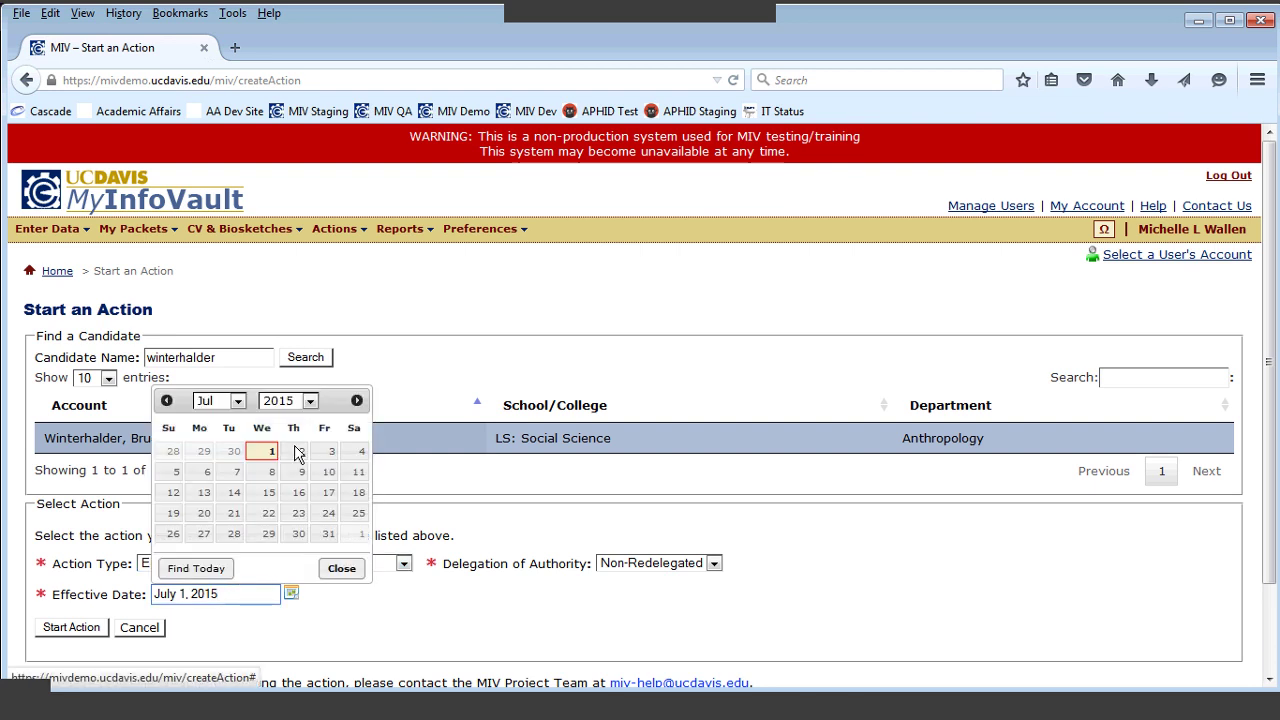
pyautogui.click(288, 400)
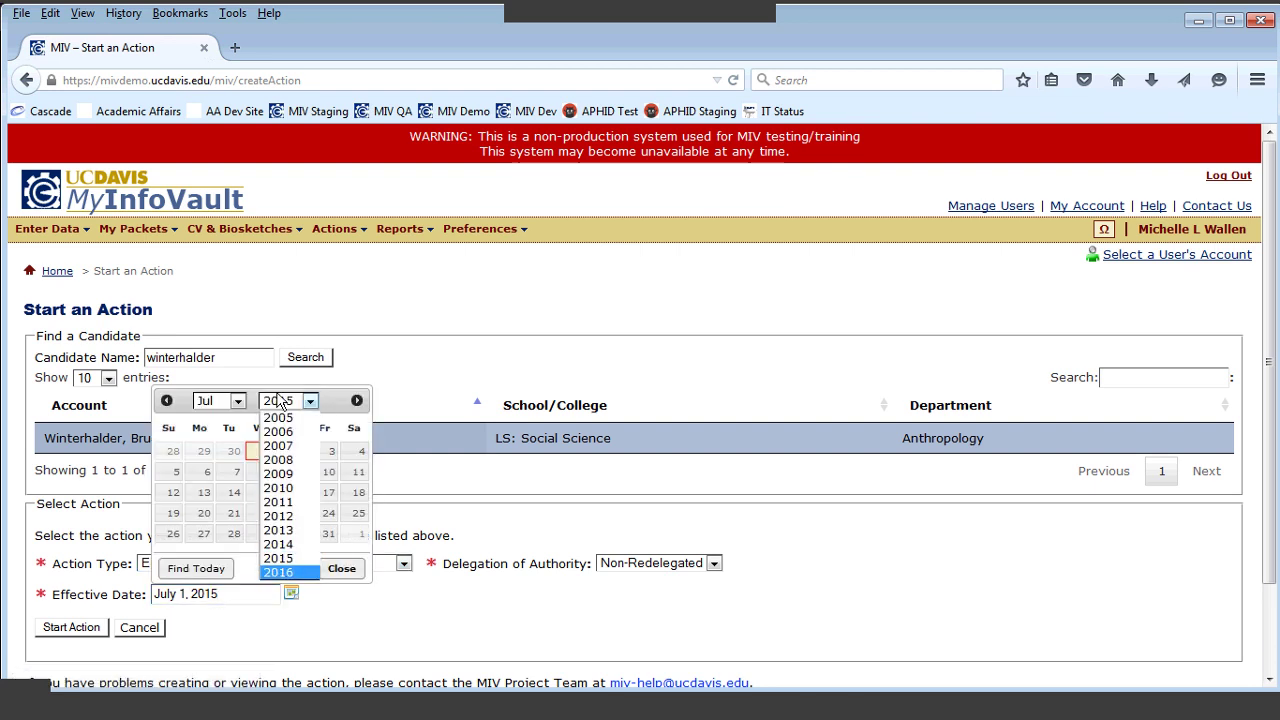
pyautogui.click(282, 578)
pyautogui.click(218, 400)
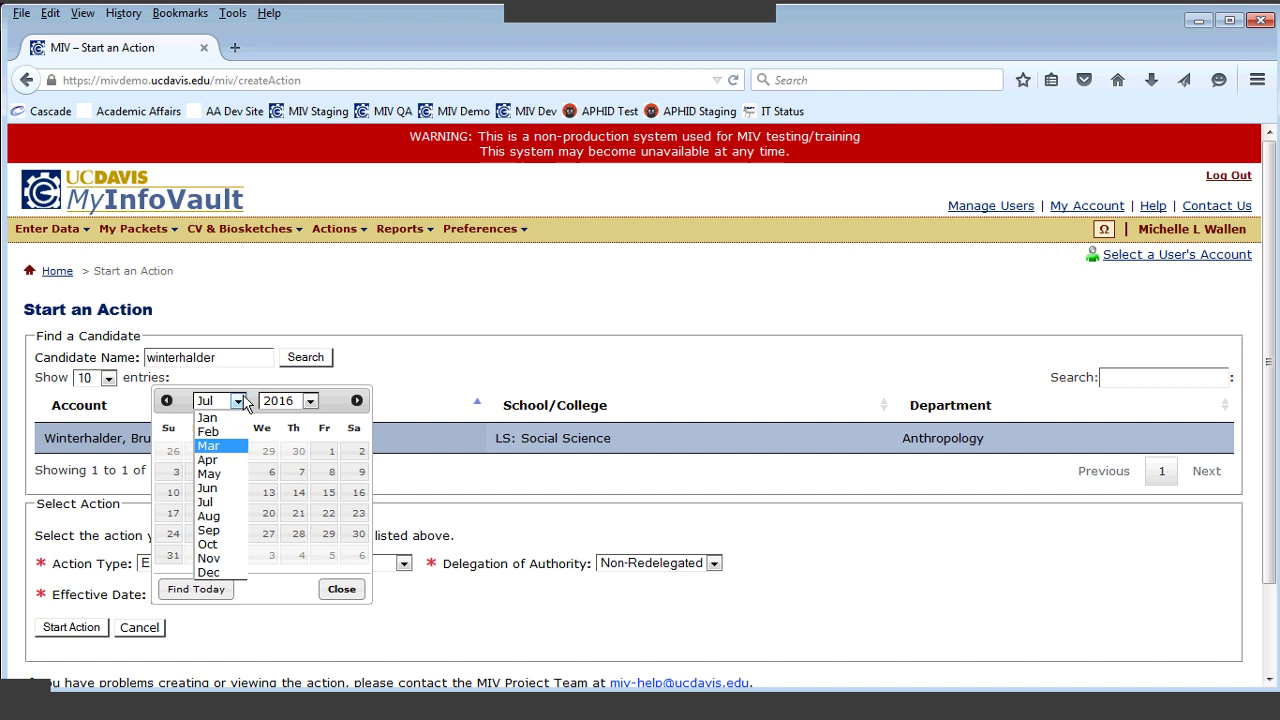
pyautogui.click(230, 423)
pyautogui.click(326, 456)
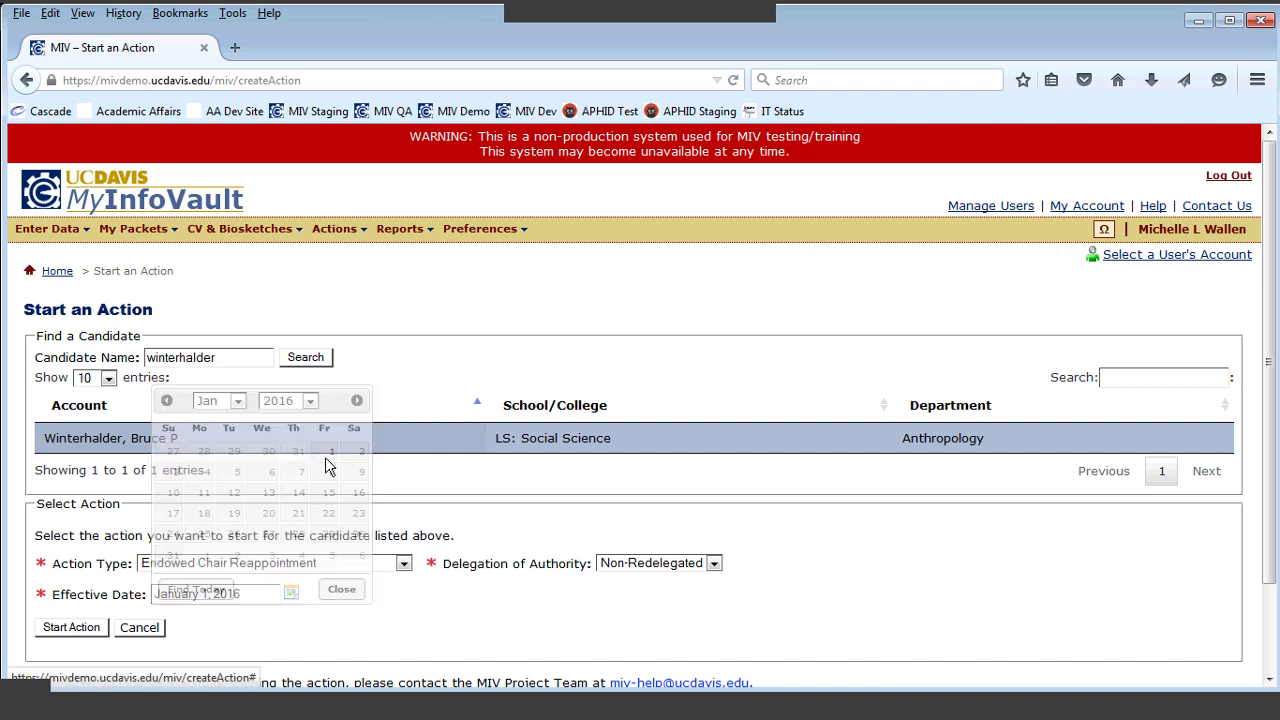
pyautogui.click(70, 627)
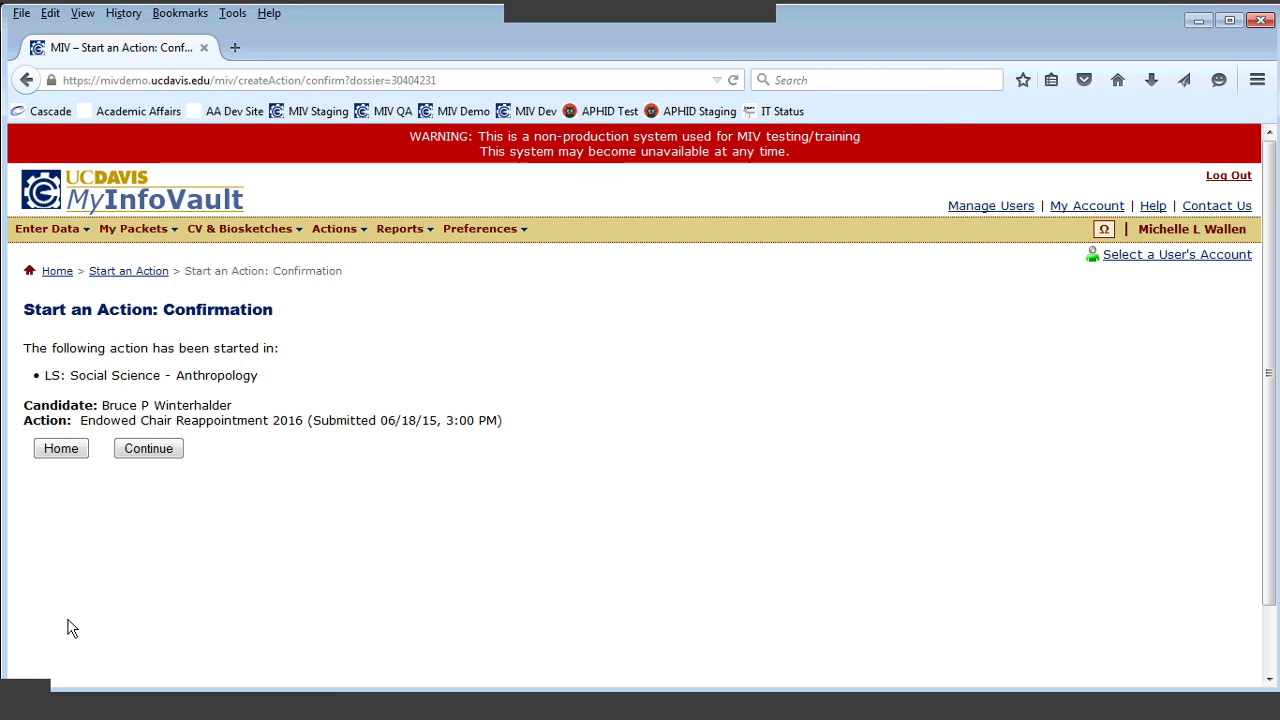
# Step: Continue to the open action and initiate a new packet request for the candidate
pyautogui.click(155, 456)
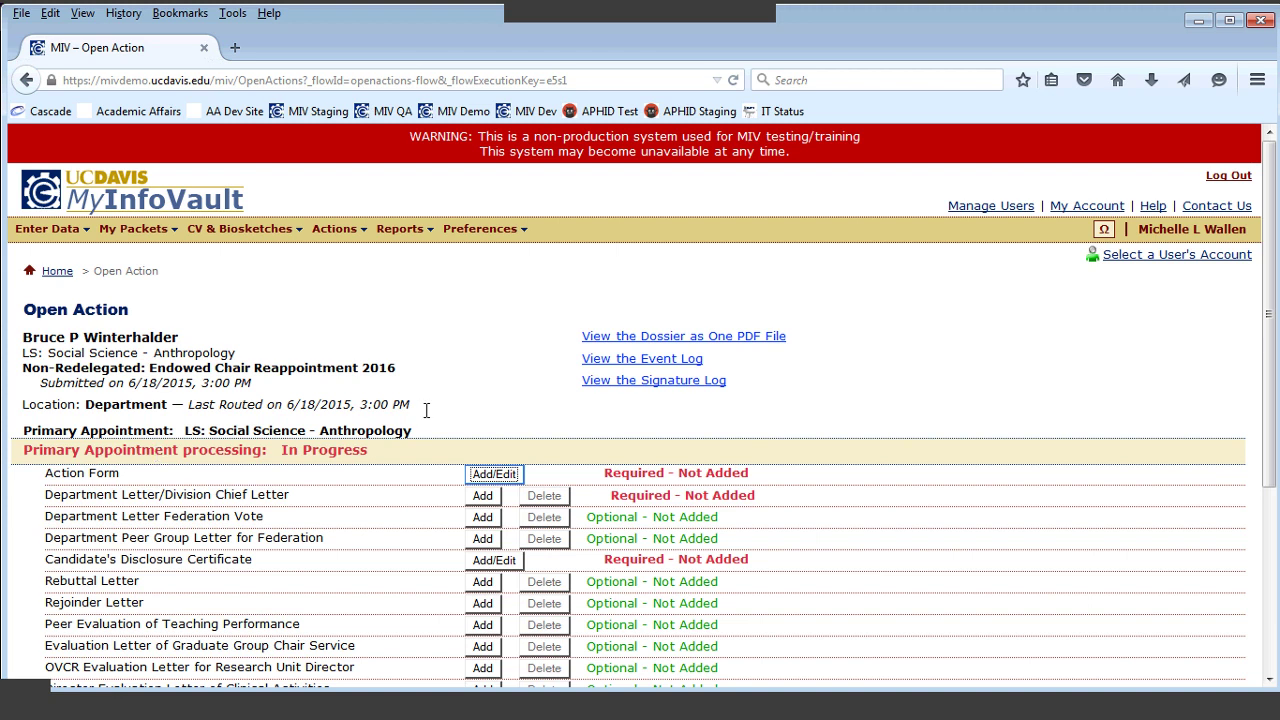
pyautogui.moveTo(1271, 280); pyautogui.dragTo(1240, 399)
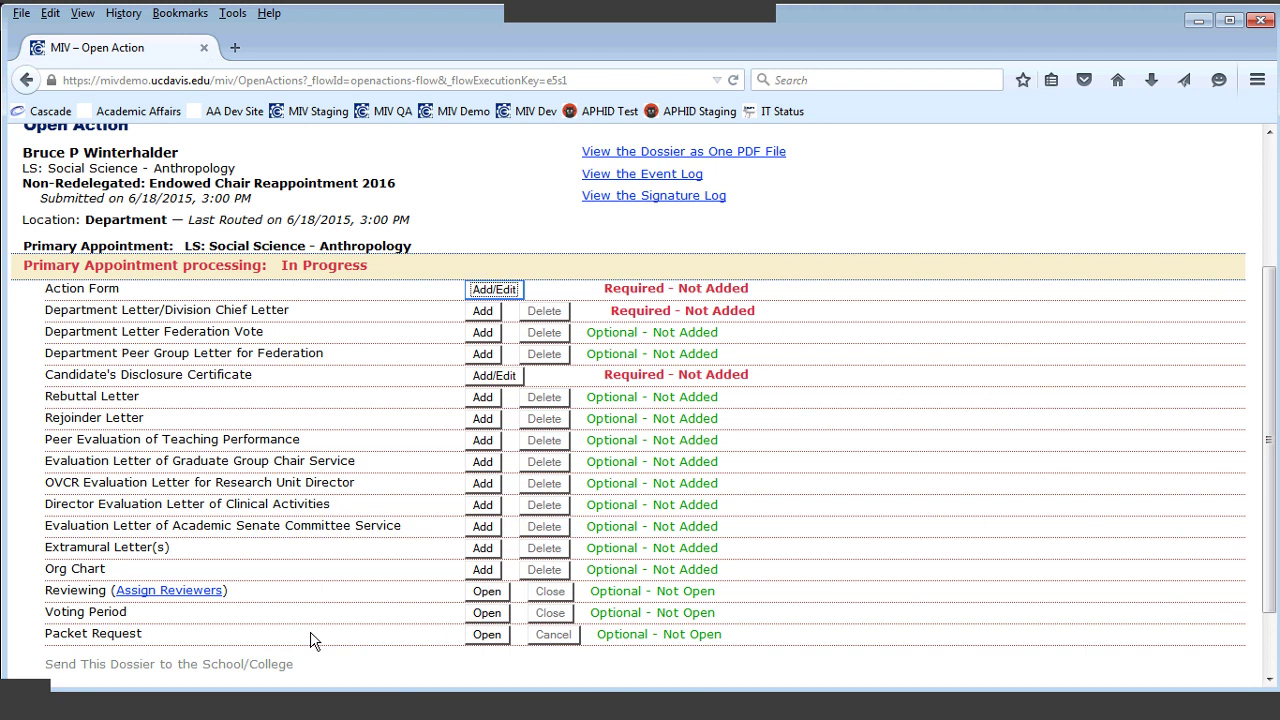
pyautogui.click(502, 635)
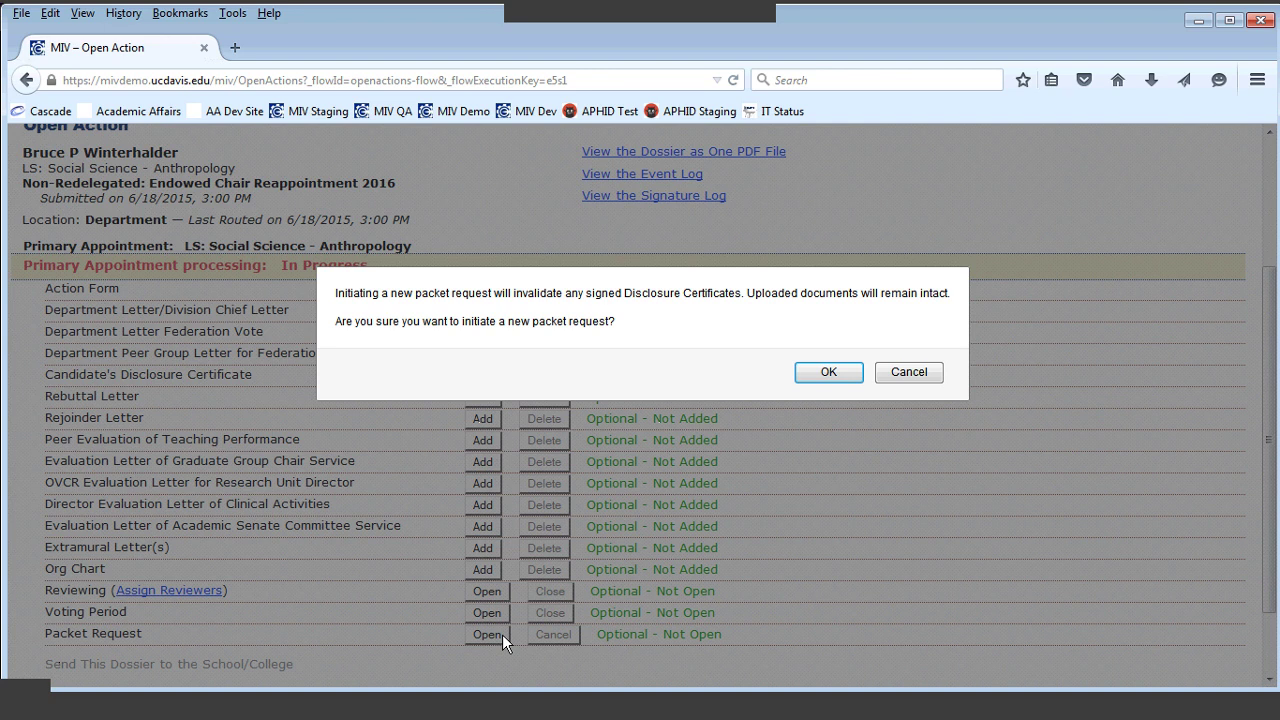
pyautogui.click(826, 373)
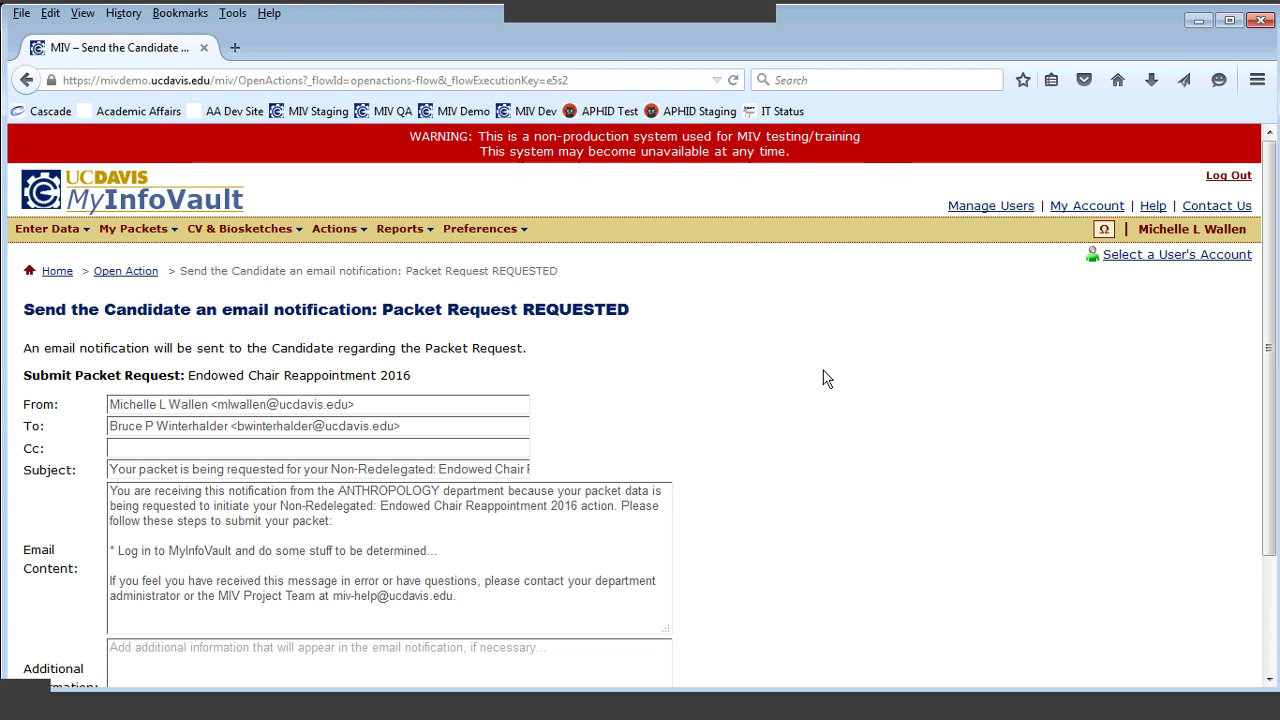
# Step: Start the notification's additional information with "I will be submitting your packet on your behalf by the end of this month."
pyautogui.moveTo(1264, 331); pyautogui.dragTo(1259, 402)
pyautogui.click(393, 561)
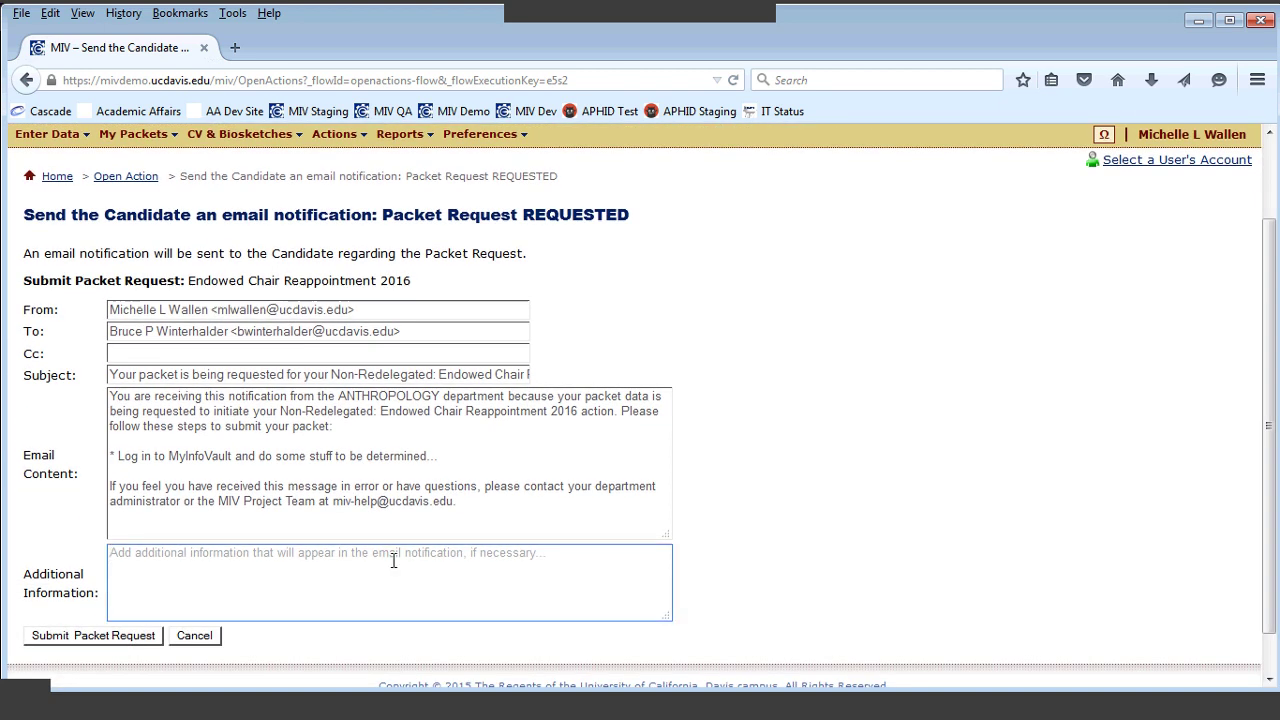
pyautogui.write('I will')
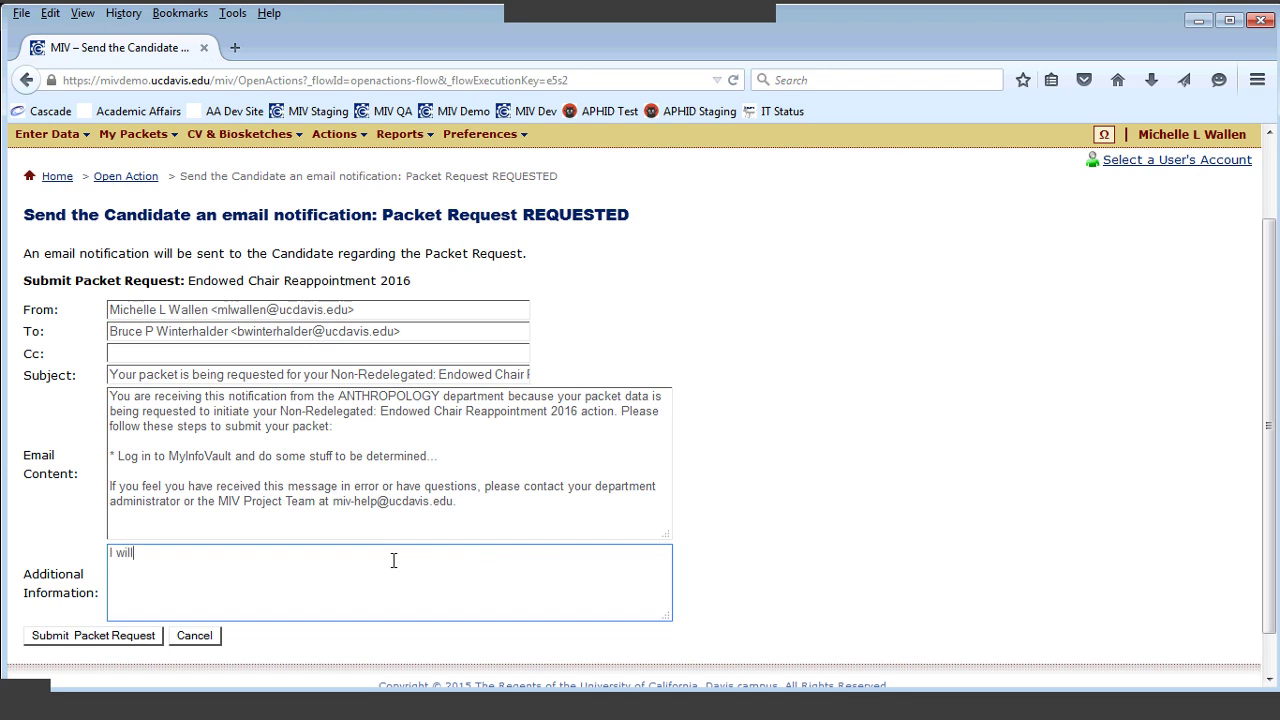
pyautogui.write(' be submitting your packet on your behalf')
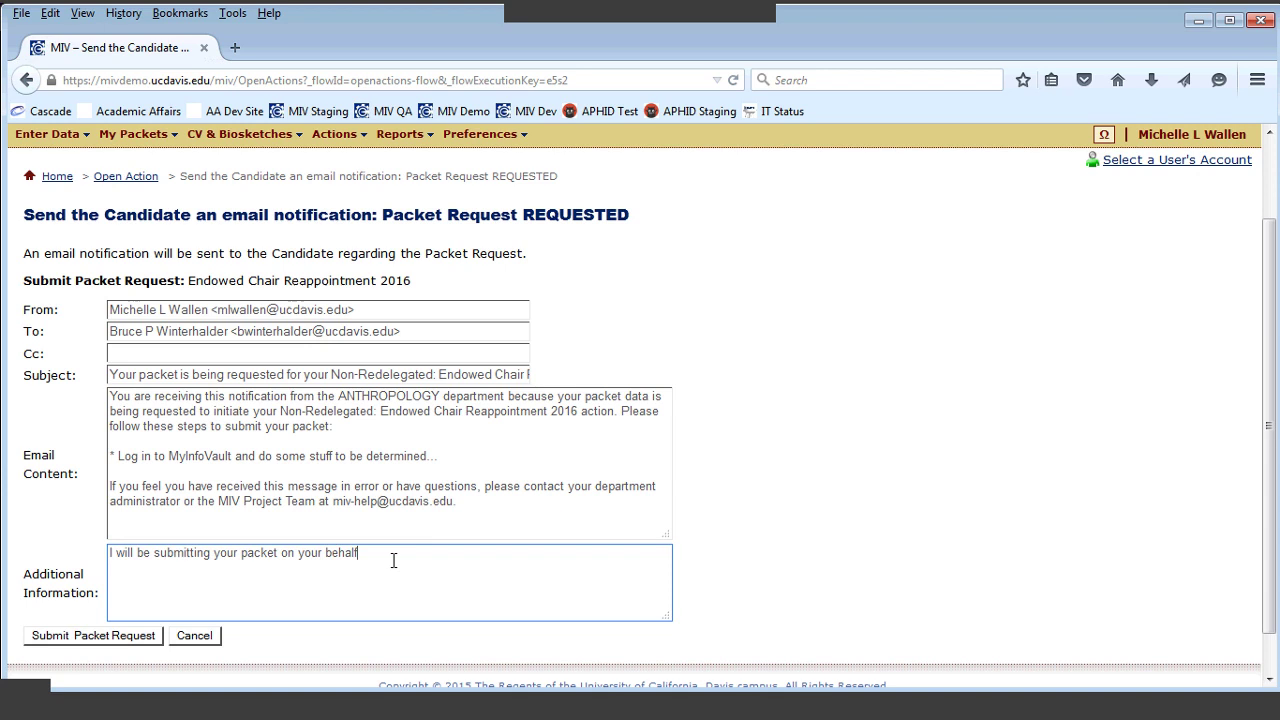
pyautogui.write(' by the end of this month. Please let m')
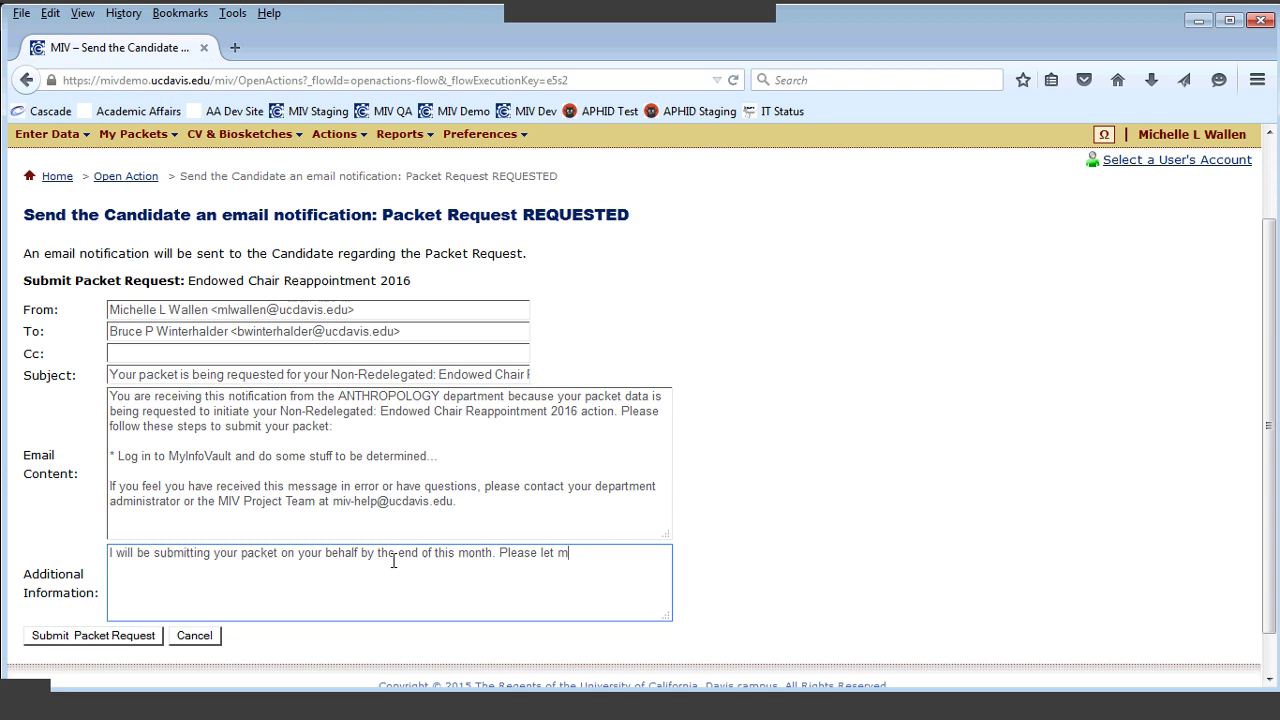
# Step: Finish "Please let me know before that time if there is any additional data that you would like to add to this action." and submit the request
pyautogui.write('e know before that time if there')
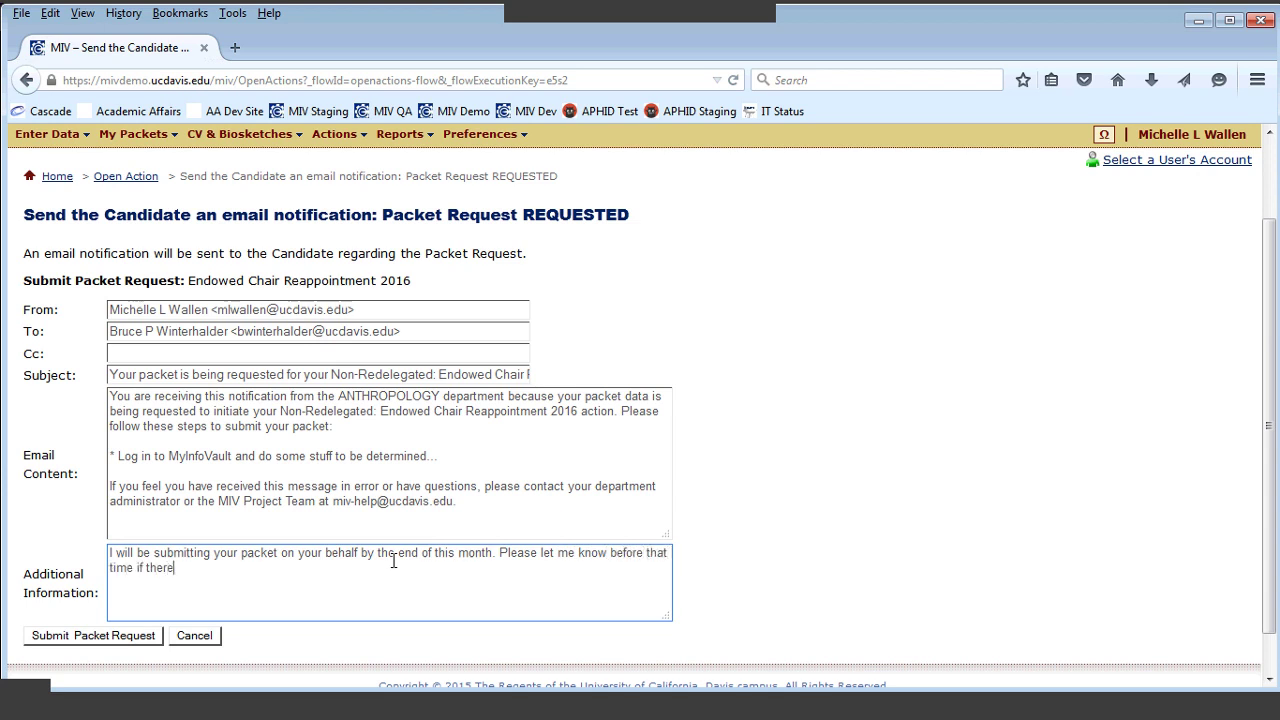
pyautogui.write(' is any additional data that y')
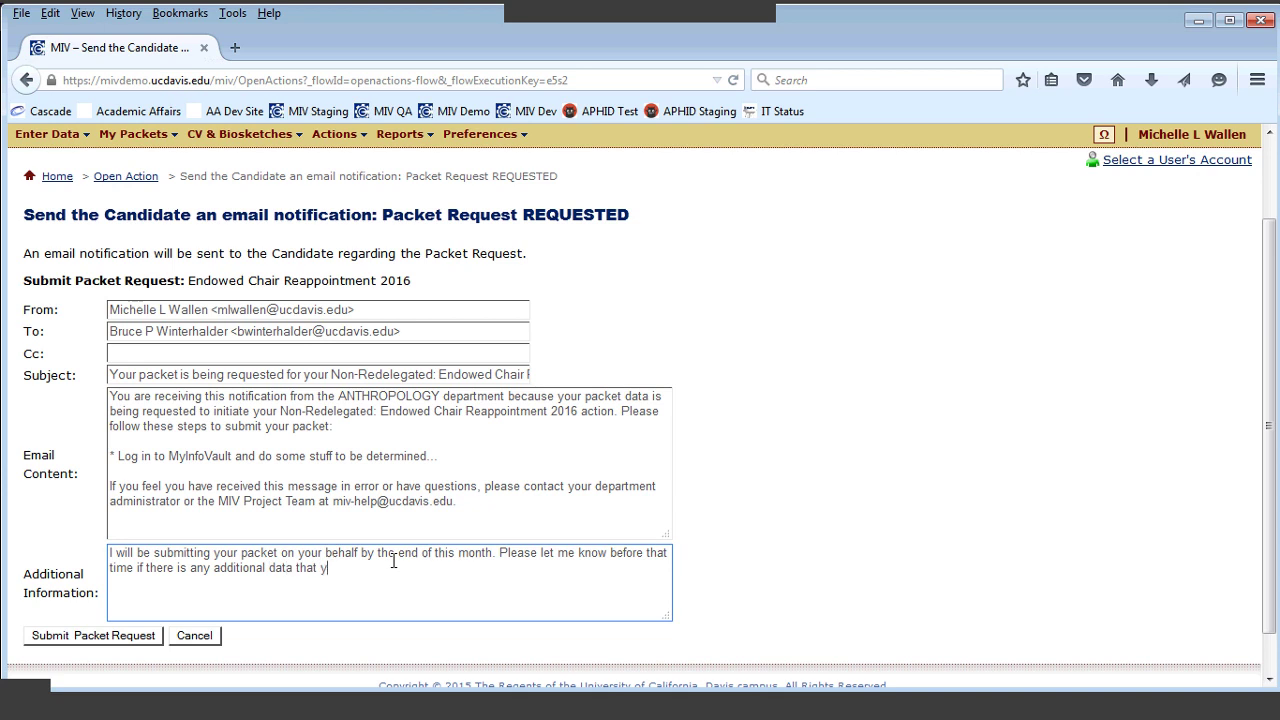
pyautogui.write('ou would like to add to this action.')
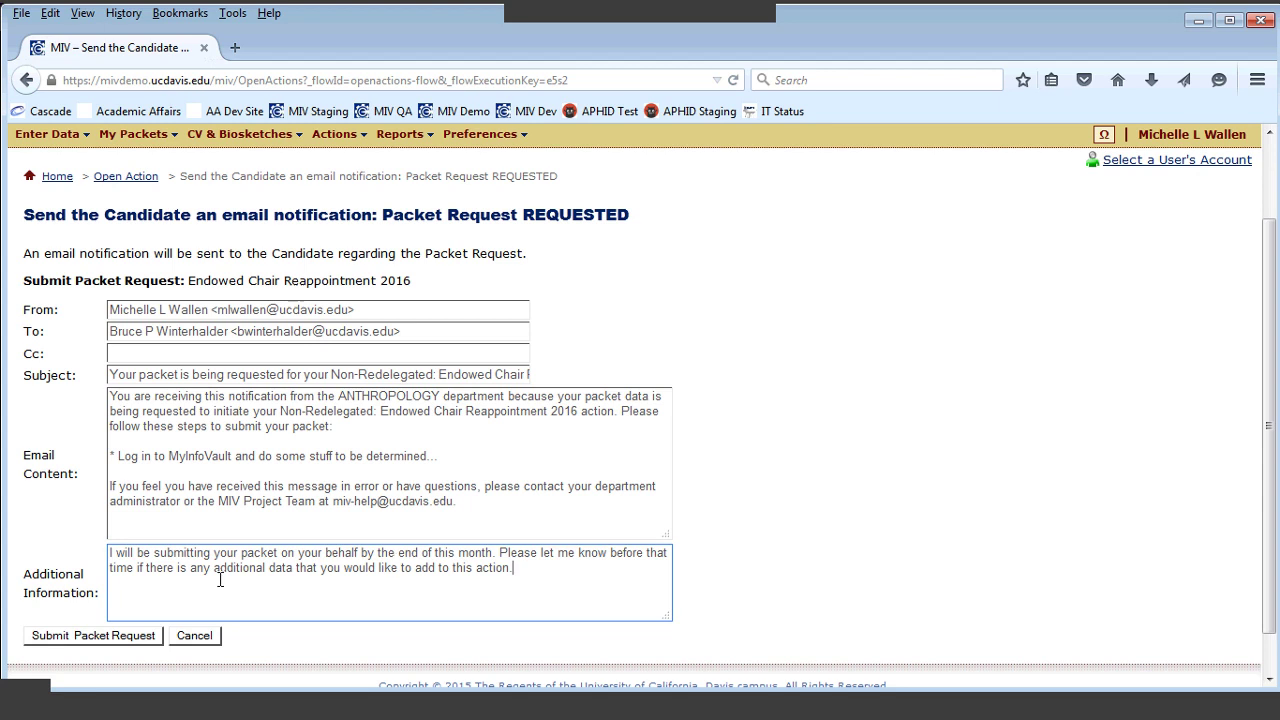
pyautogui.click(60, 637)
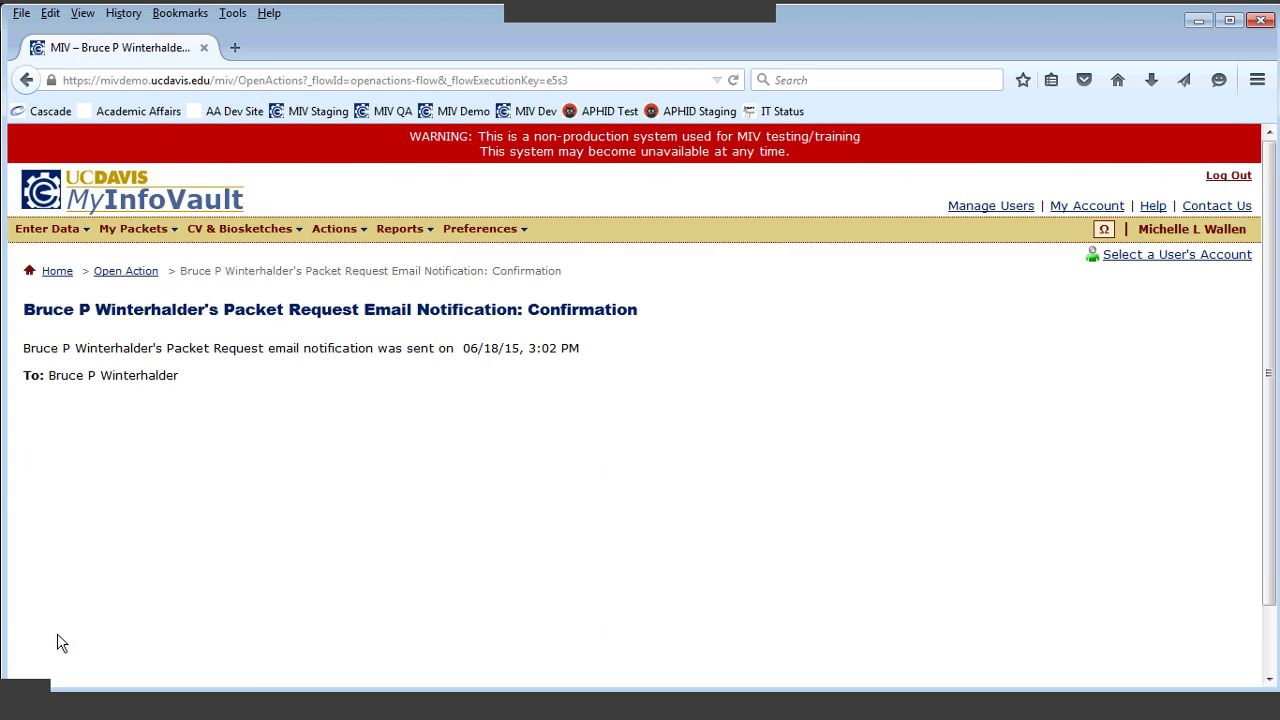
# Step: Return to the open action and switch to the candidate's account
pyautogui.click(142, 274)
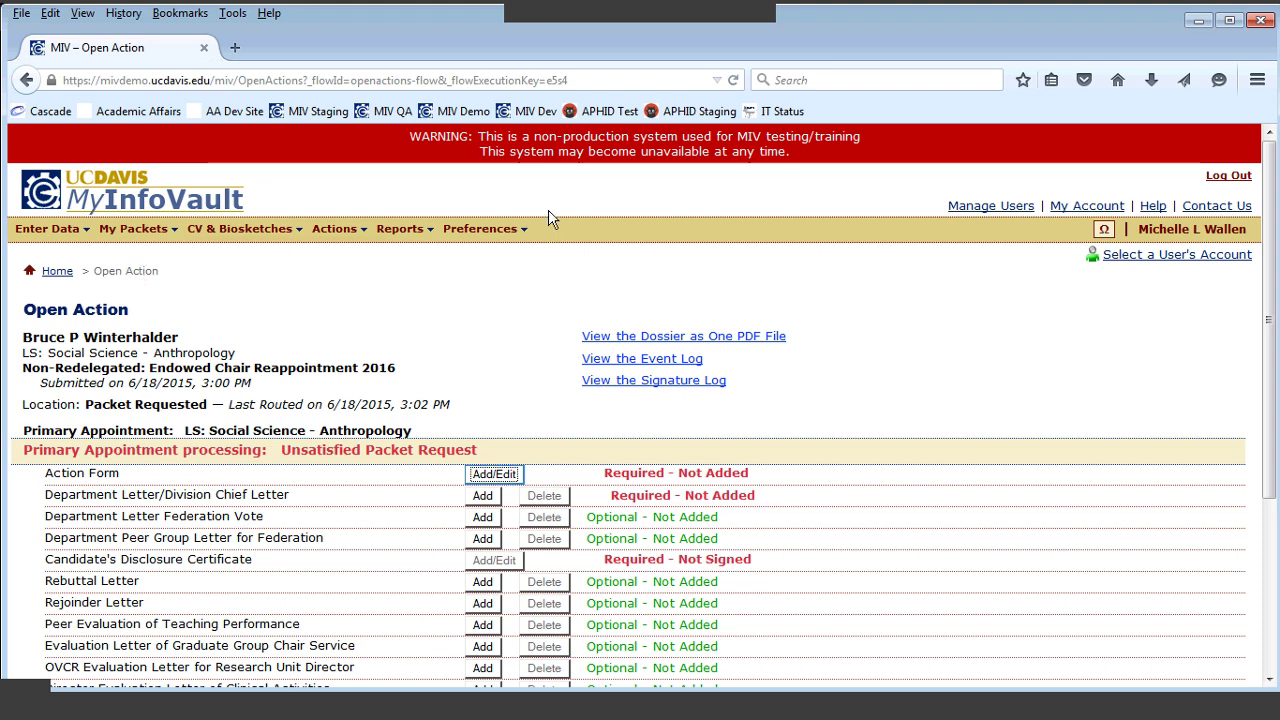
pyautogui.moveTo(1150, 256)
pyautogui.click(1146, 273)
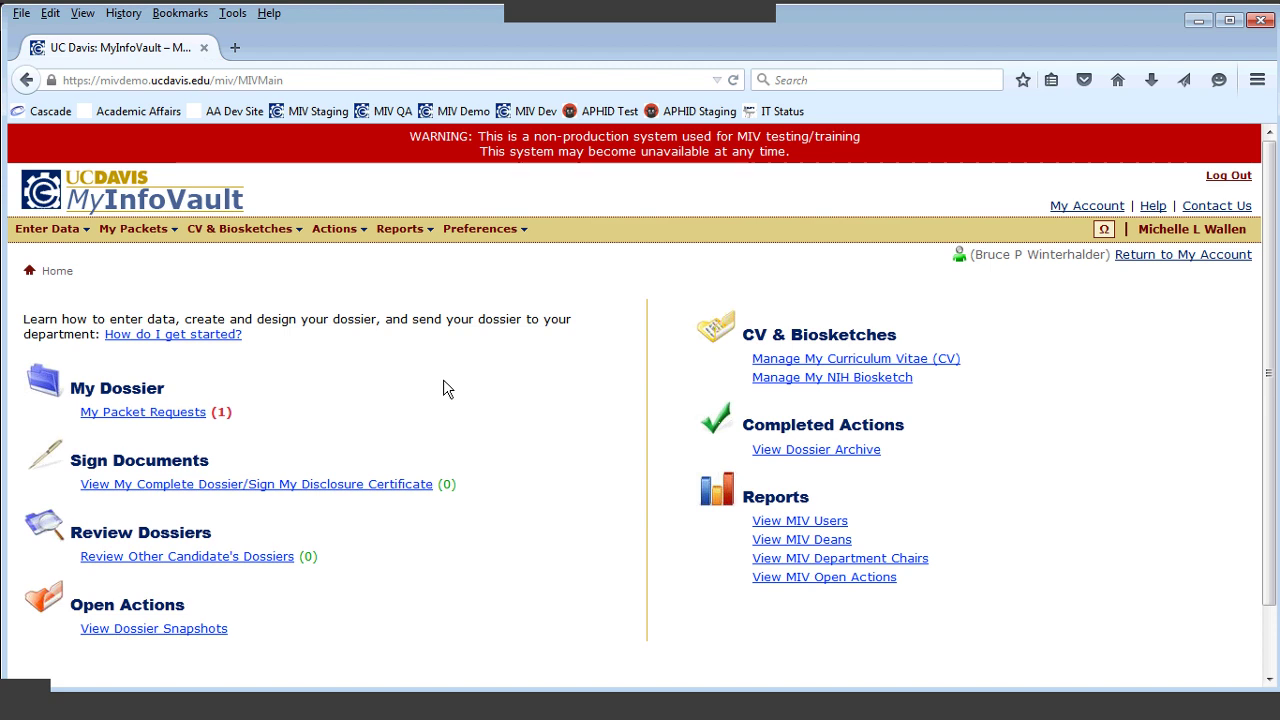
# Step: Open the candidate's packet requests and choose the "Endowed Chair Reappt 2016" packet for the Endowed Chair Reappointment 2016 request
pyautogui.click(133, 412)
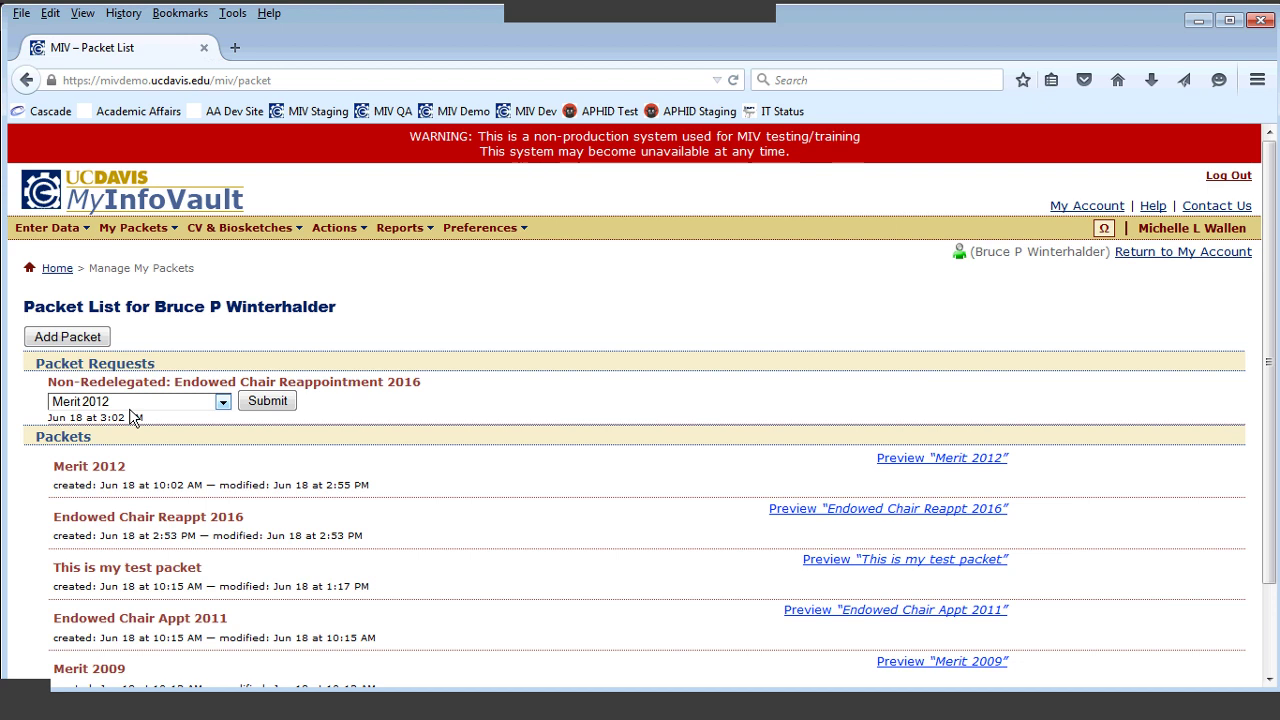
pyautogui.click(130, 403)
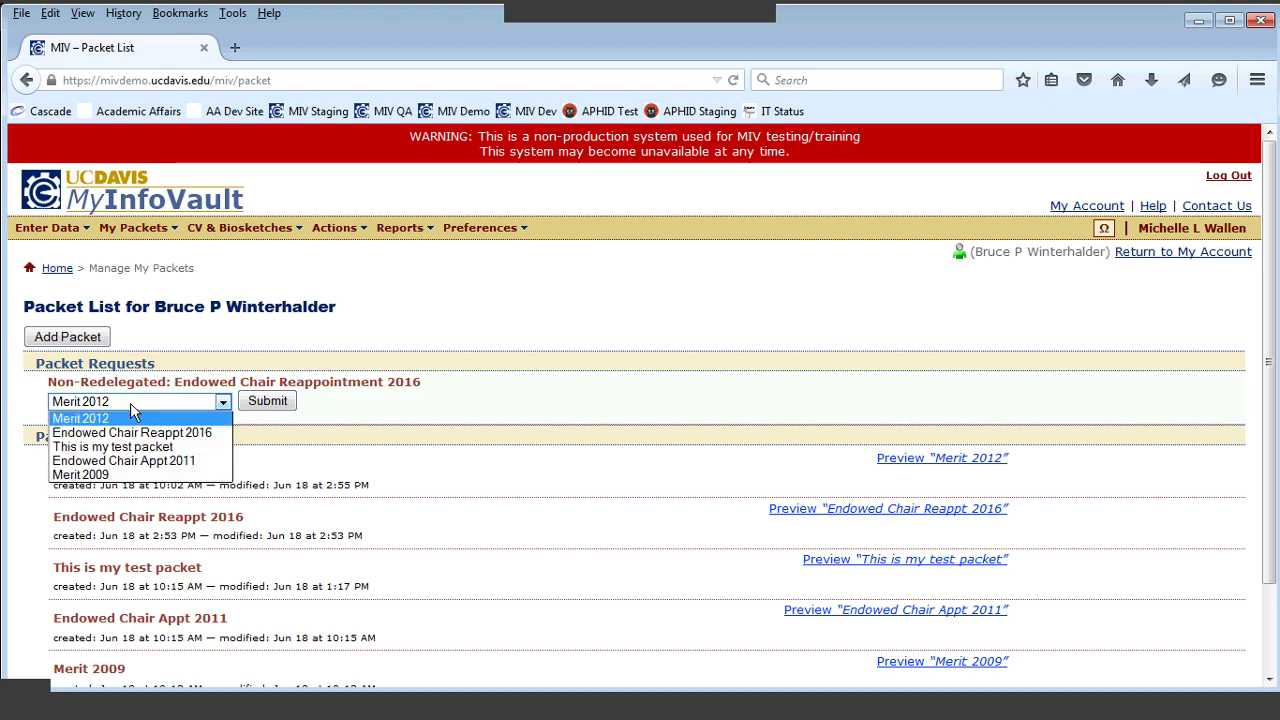
pyautogui.click(130, 432)
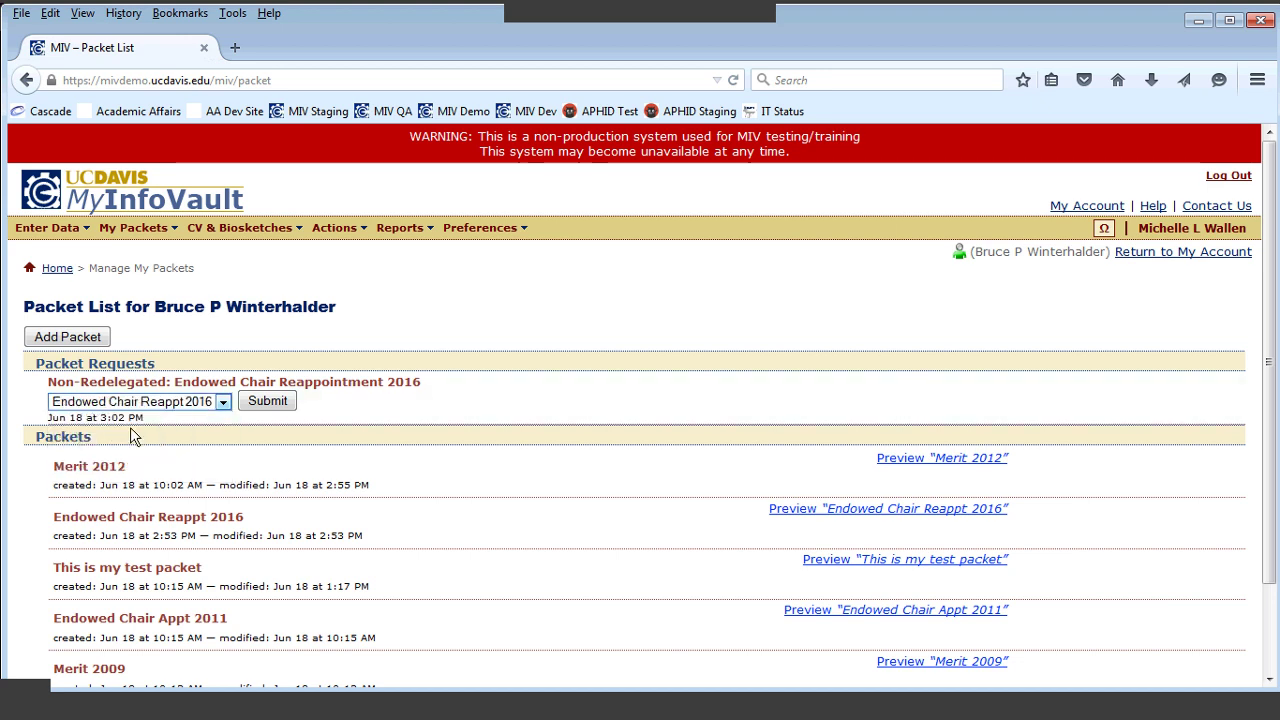